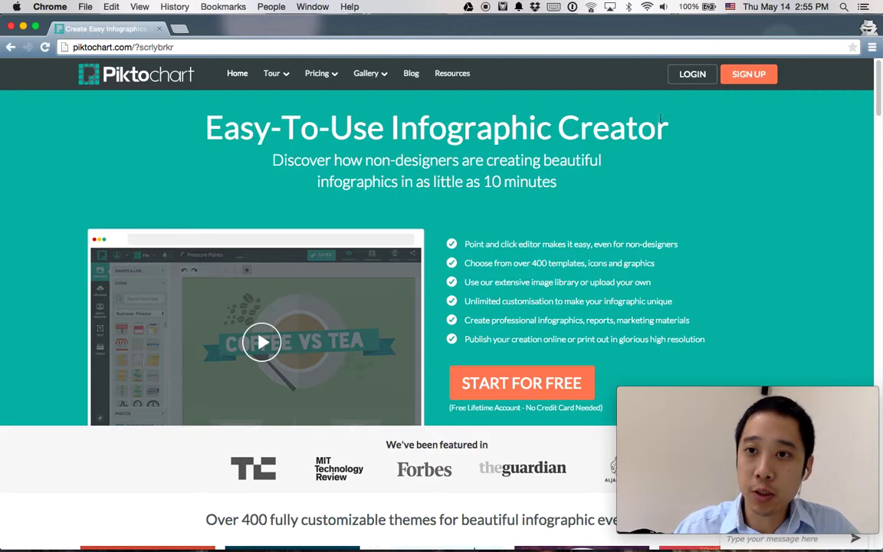
Step: Go from the Piktochart homepage to the LOGIN page
{"action": "left_click", "coordinate": [694, 80]}
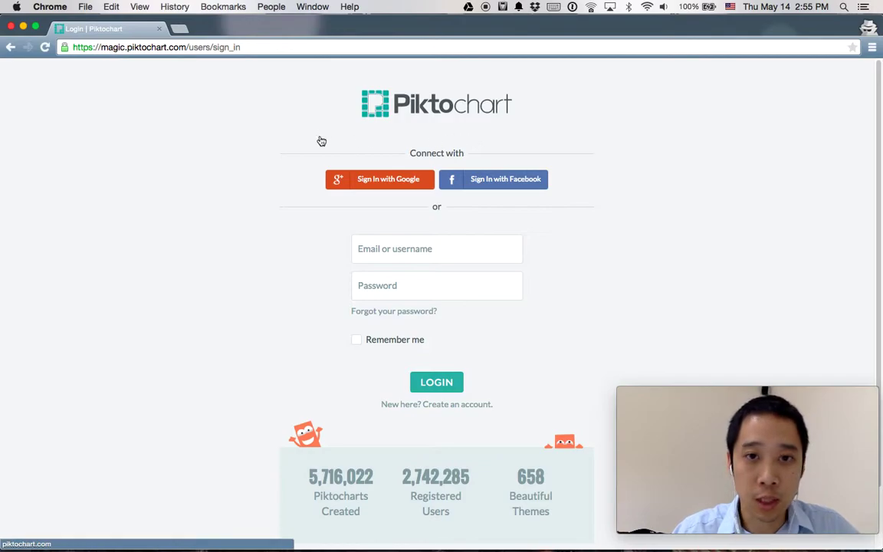
Step: Sign in with Google using the account email and password, then accept Piktochart's access request
{"action": "left_click", "coordinate": [370, 182]}
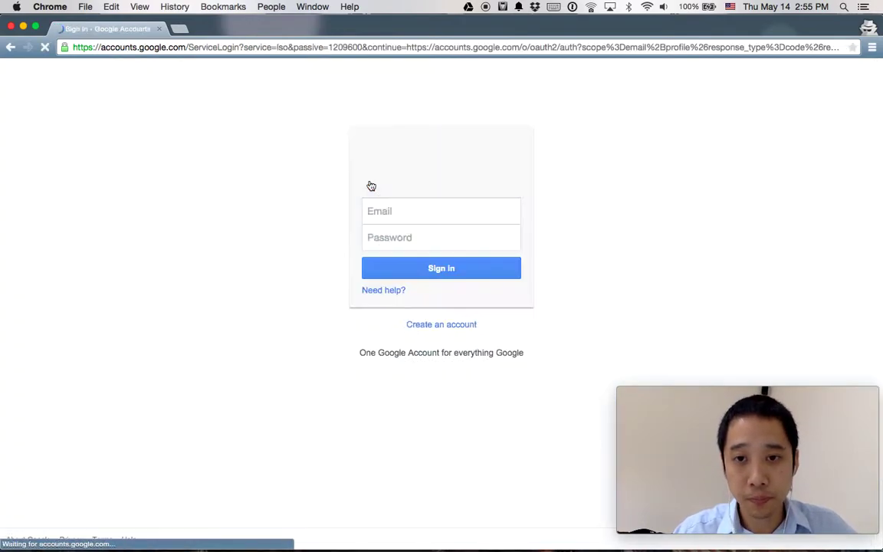
{"action": "left_click", "coordinate": [390, 212]}
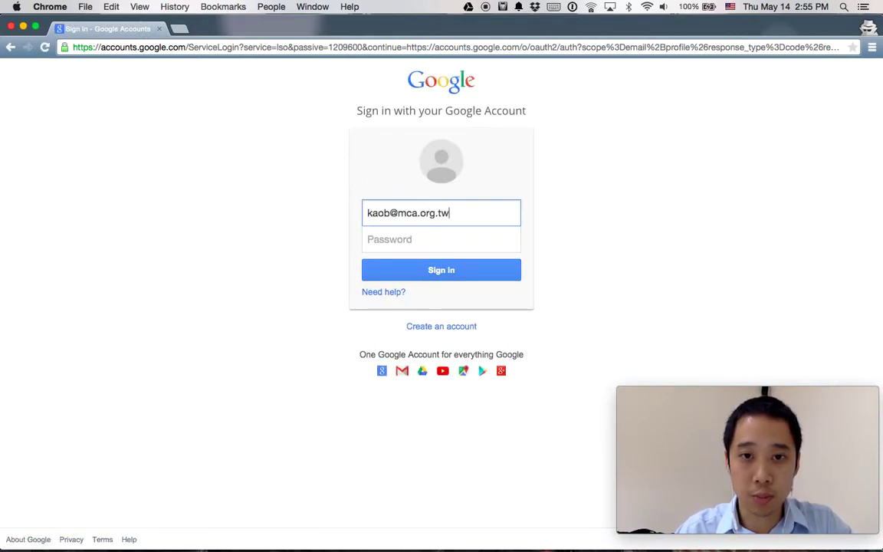
{"action": "key", "text": "Tab"}
{"action": "key", "text": "super+v"}
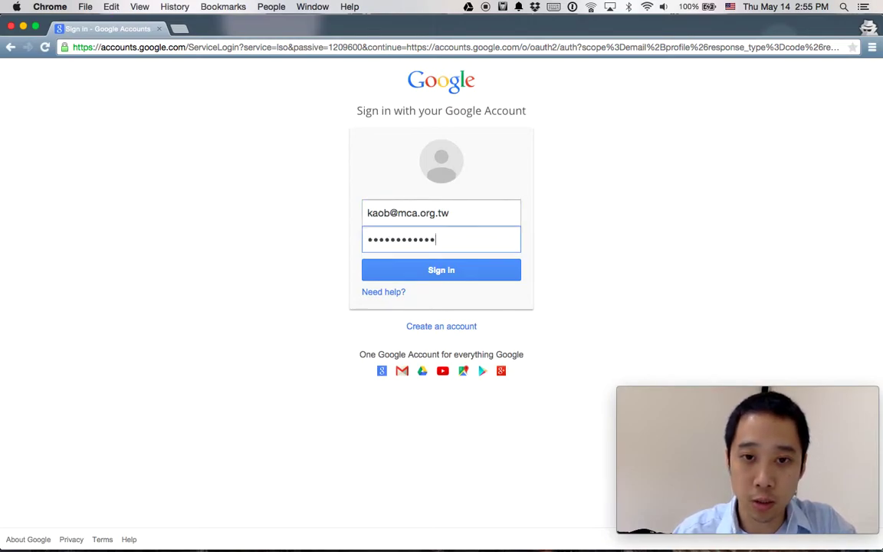
{"action": "left_click", "coordinate": [433, 273]}
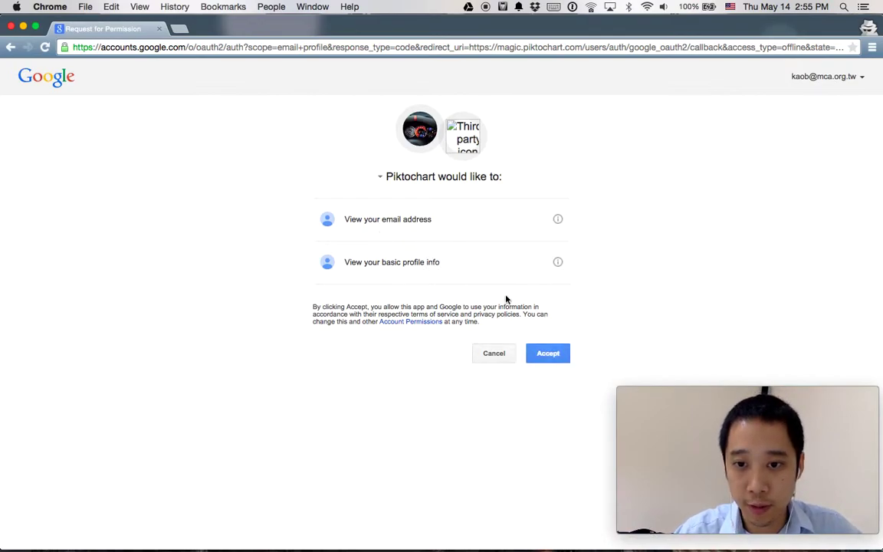
{"action": "left_click", "coordinate": [550, 353]}
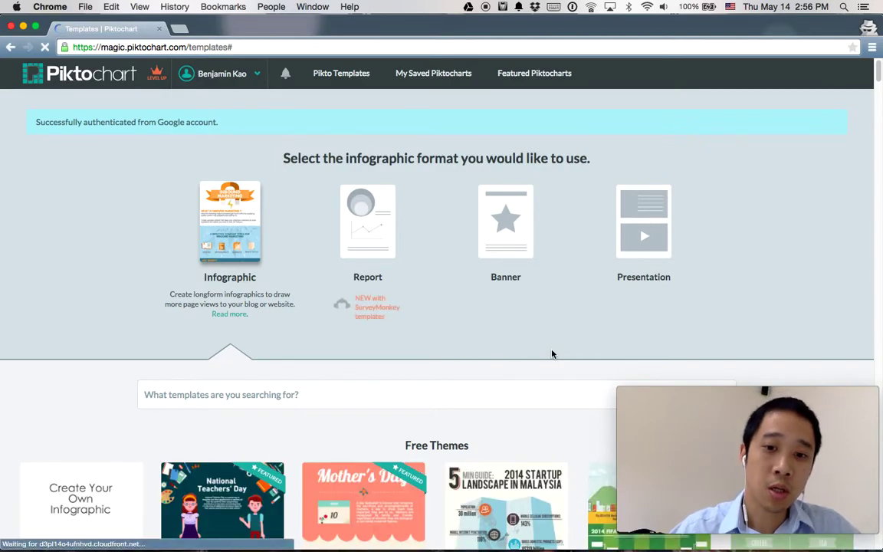
Step: Scroll through the Free and LITE/PRO theme rows, returning to the Create Your Own Infographic card
{"action": "scroll", "coordinate": [552, 353], "scroll_direction": "down", "scroll_amount": 1}
{"action": "scroll", "coordinate": [552, 353], "scroll_direction": "down", "scroll_amount": 10}
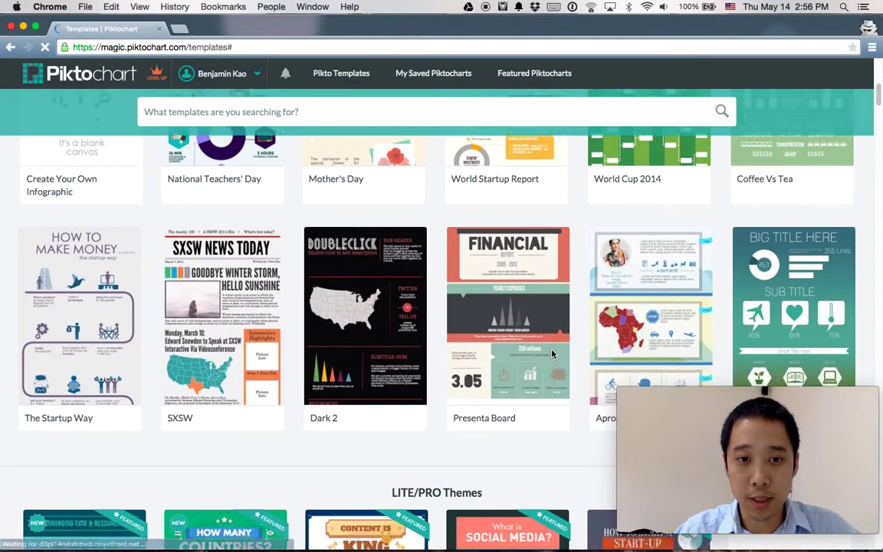
{"action": "scroll", "coordinate": [552, 353], "scroll_direction": "down", "scroll_amount": 5}
{"action": "scroll", "coordinate": [552, 354], "scroll_direction": "down", "scroll_amount": 4}
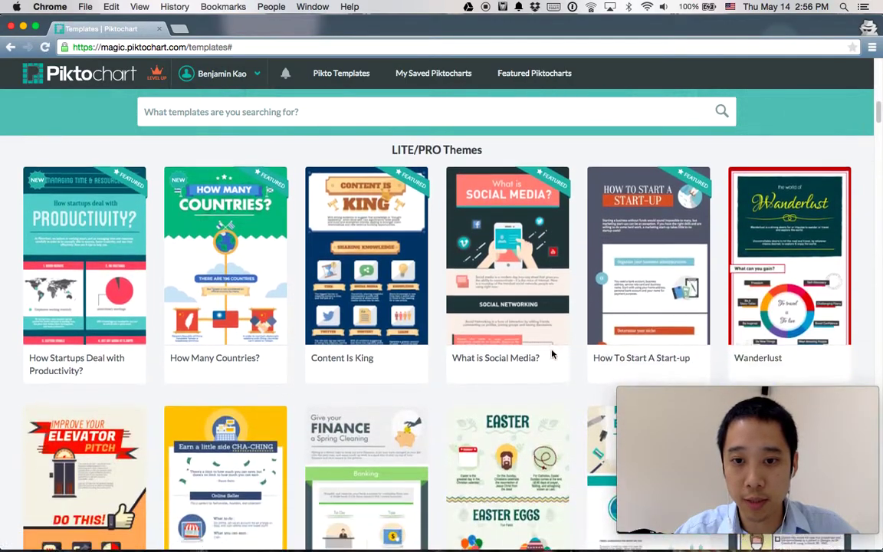
{"action": "scroll", "coordinate": [552, 353], "scroll_direction": "down", "scroll_amount": 8}
{"action": "mouse_move", "coordinate": [508, 277]}
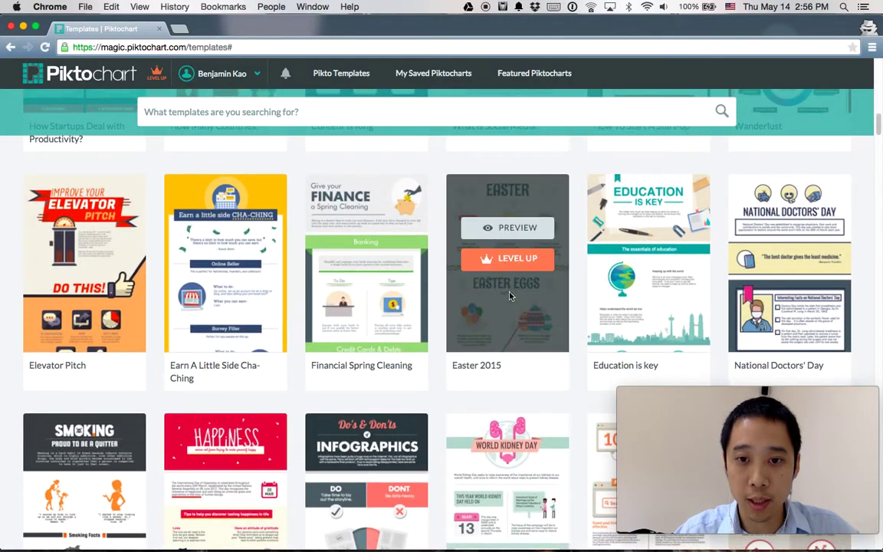
{"action": "scroll", "coordinate": [438, 256], "scroll_direction": "up", "scroll_amount": 10}
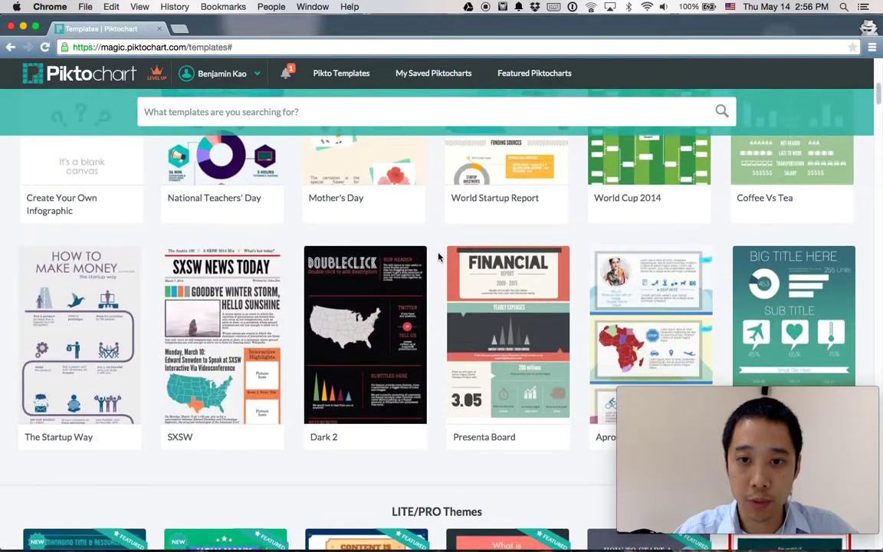
{"action": "scroll", "coordinate": [437, 256], "scroll_direction": "down", "scroll_amount": 10}
{"action": "mouse_move", "coordinate": [511, 383]}
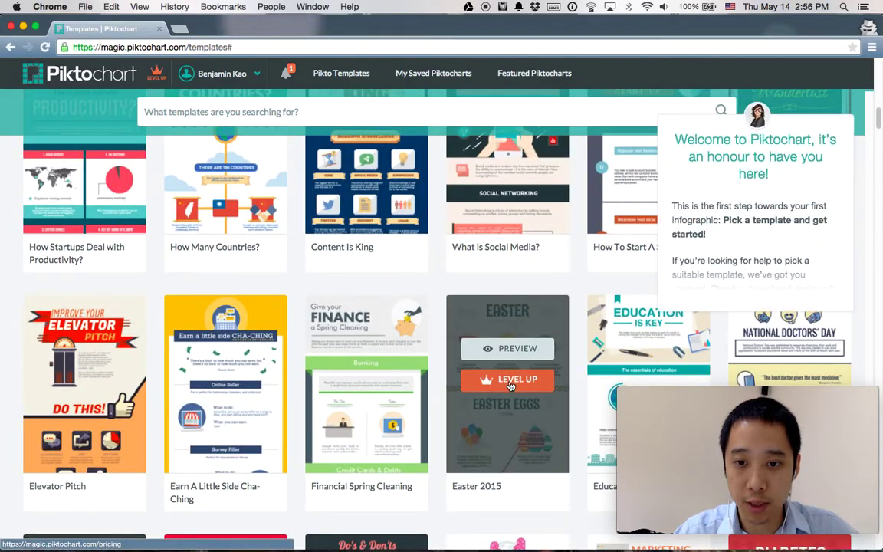
{"action": "scroll", "coordinate": [490, 368], "scroll_direction": "up", "scroll_amount": 10}
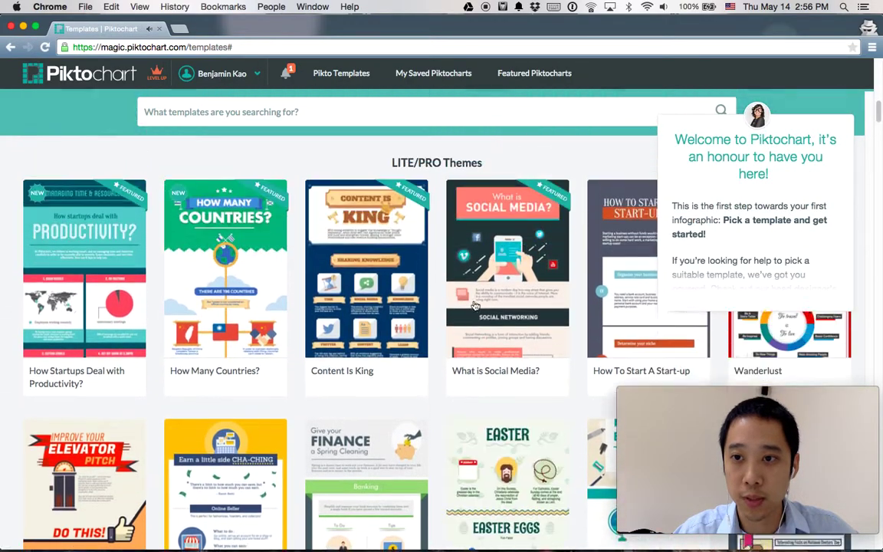
{"action": "scroll", "coordinate": [474, 304], "scroll_direction": "up", "scroll_amount": 3}
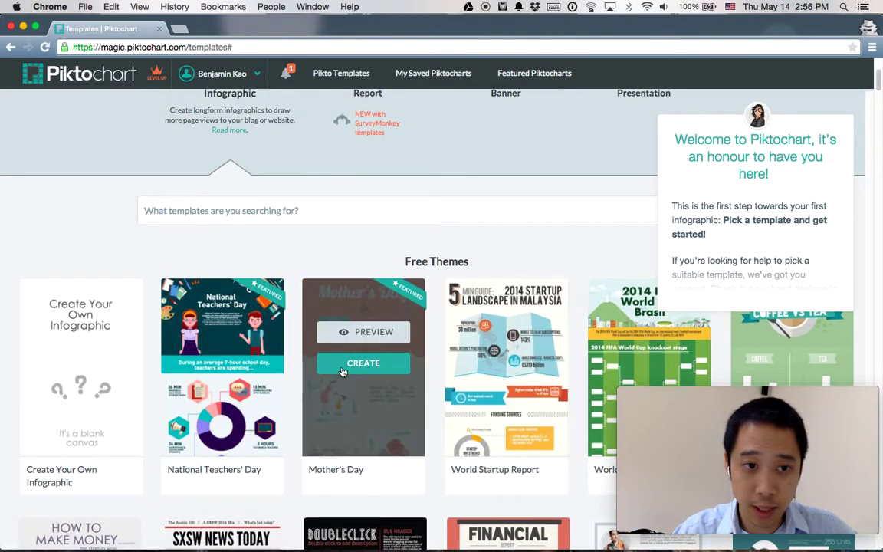
{"action": "mouse_move", "coordinate": [173, 365]}
{"action": "mouse_move", "coordinate": [90, 350]}
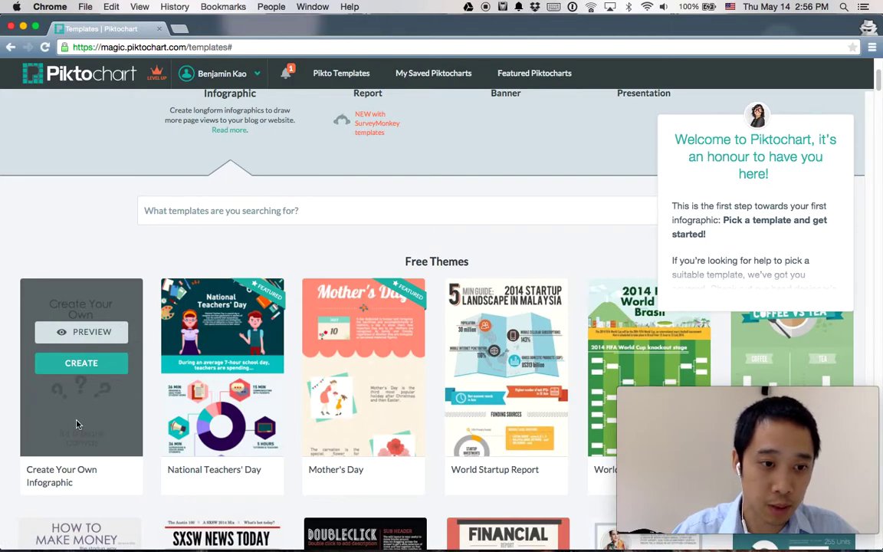
Step: Create a blank Create Your Own Infographic, take the tour, and advance past Add Graphic
{"action": "left_click", "coordinate": [82, 366]}
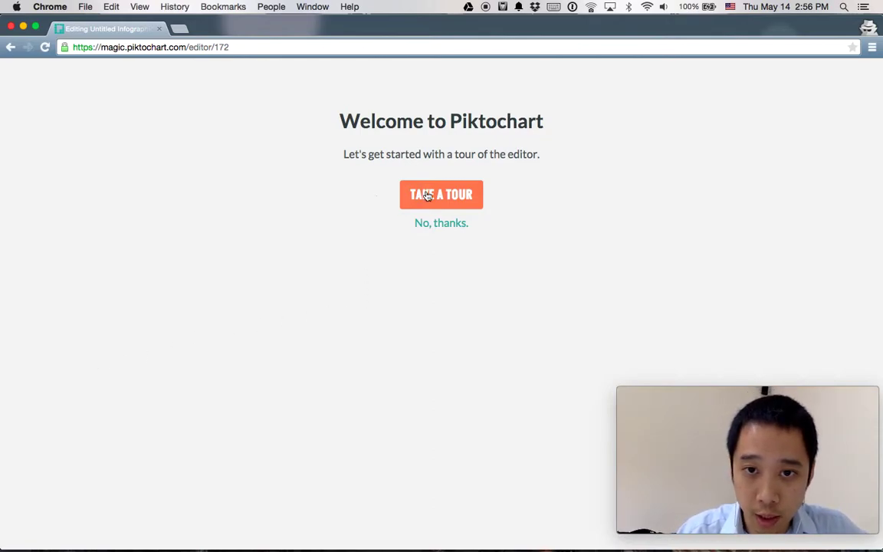
{"action": "left_click", "coordinate": [452, 197]}
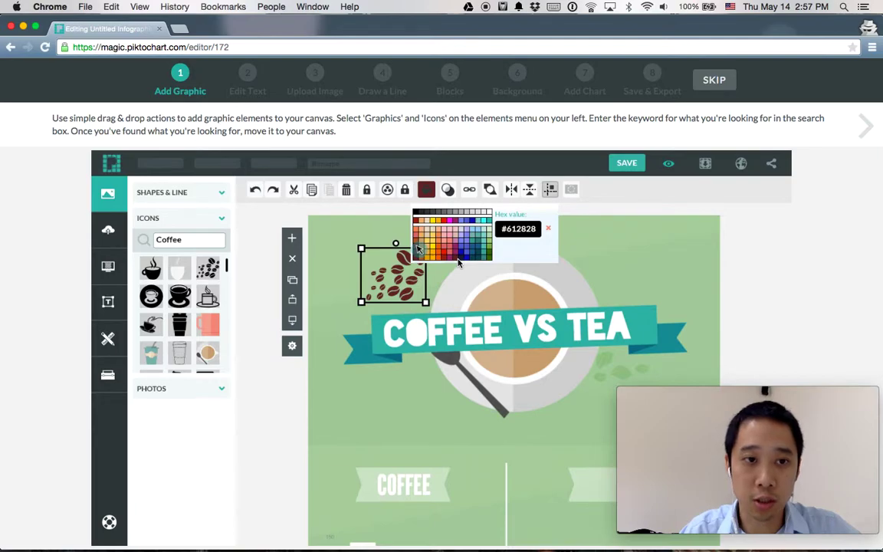
{"action": "left_click", "coordinate": [866, 126]}
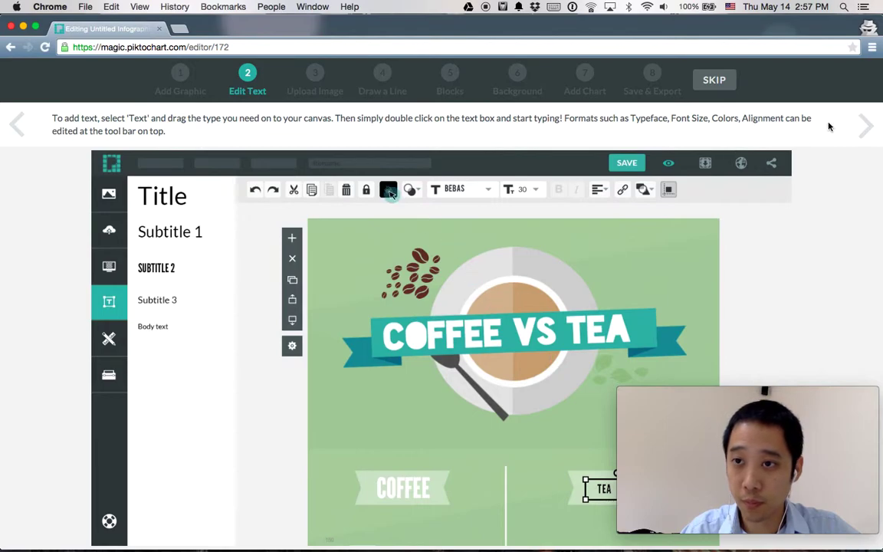
Step: Advance the editor tour through Edit Text and Upload Image to Draw a Line
{"action": "left_click", "coordinate": [863, 121]}
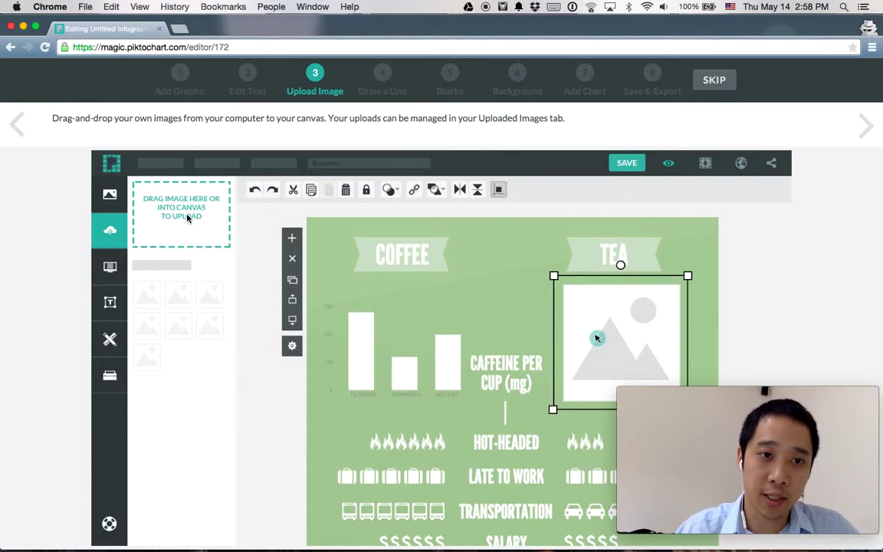
{"action": "left_click", "coordinate": [864, 127]}
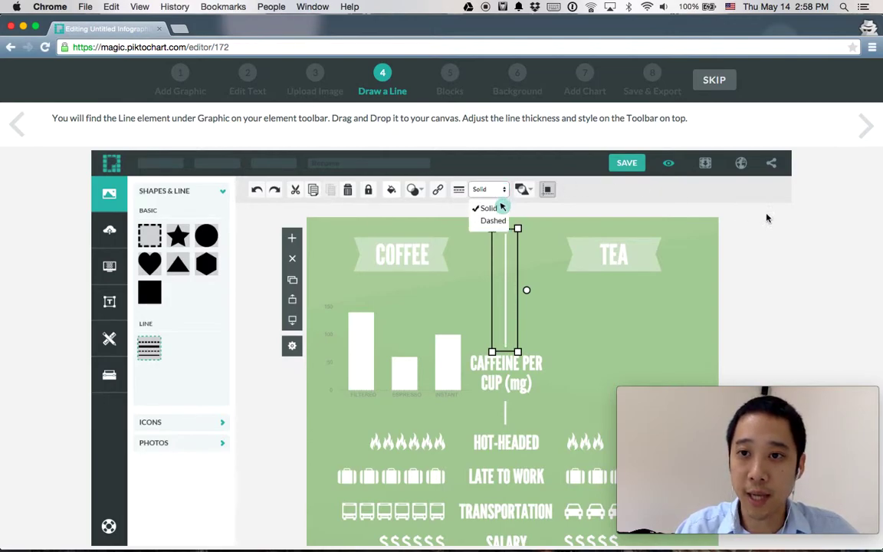
Step: Advance the editor tour through Draw a Line and Blocks to Background
{"action": "left_click", "coordinate": [863, 126]}
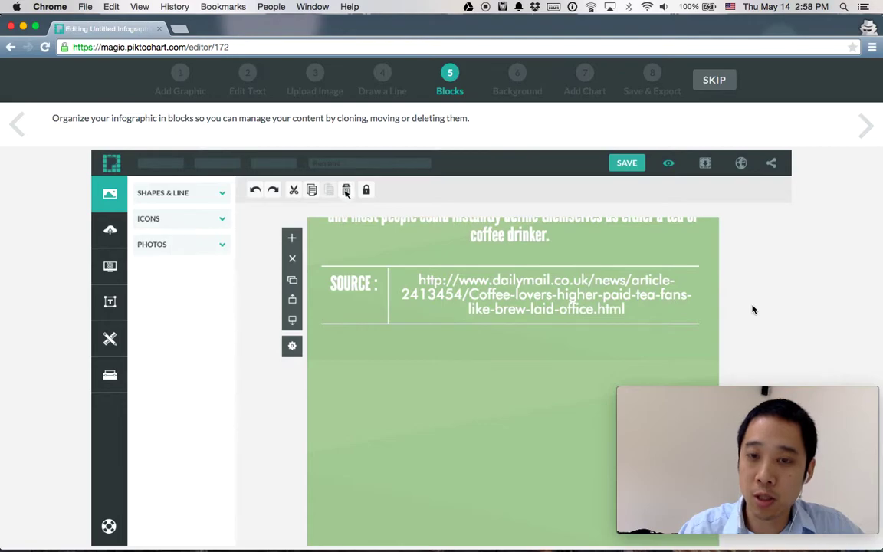
{"action": "left_click", "coordinate": [865, 127]}
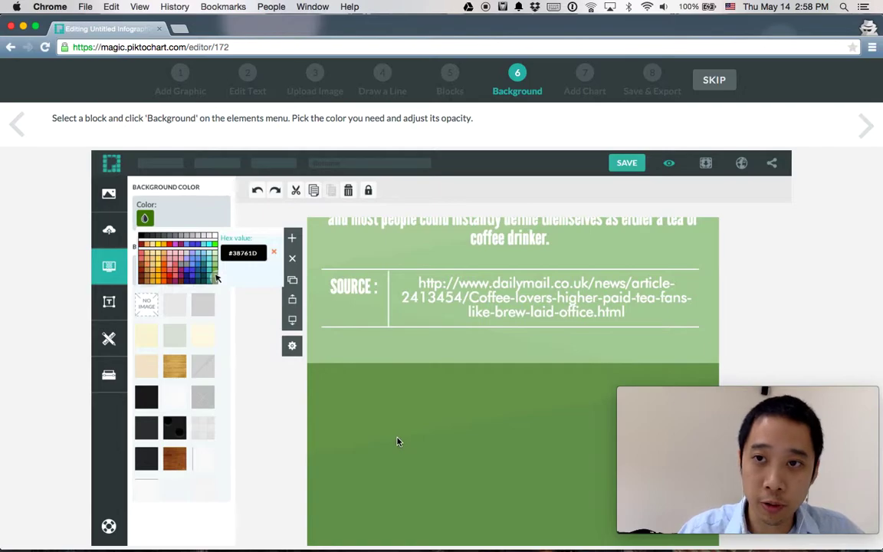
Step: Advance the editor tour through Background and Add Chart to Save & Export
{"action": "left_click", "coordinate": [866, 126]}
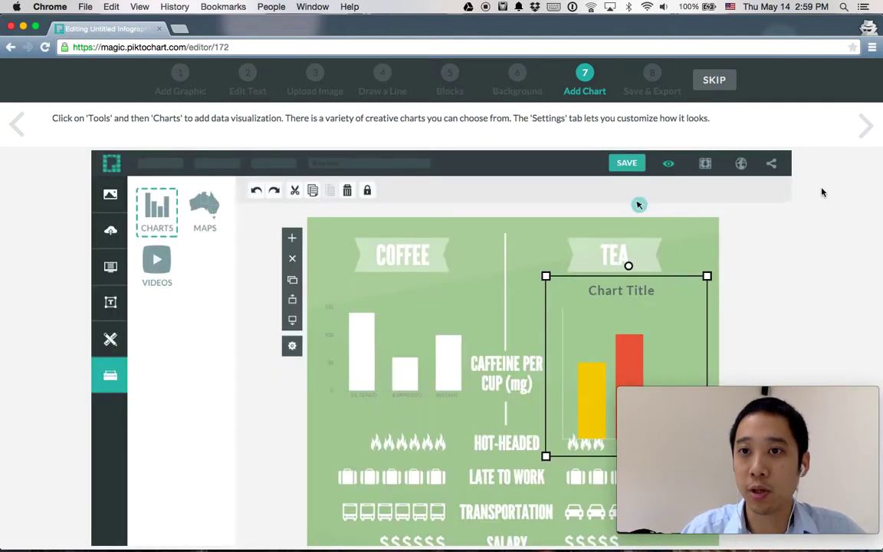
{"action": "left_click", "coordinate": [865, 124]}
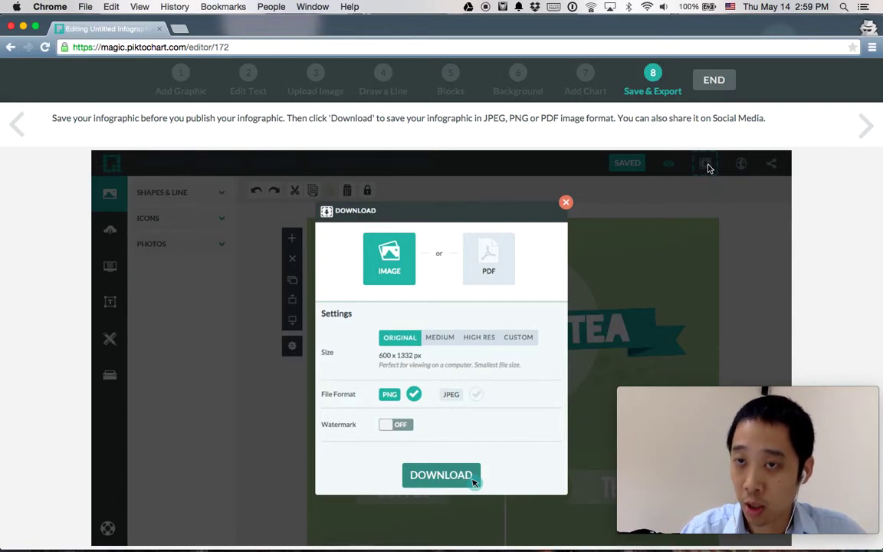
Step: End the tour and start creating on the blank Untitled Infographic
{"action": "left_click", "coordinate": [713, 79]}
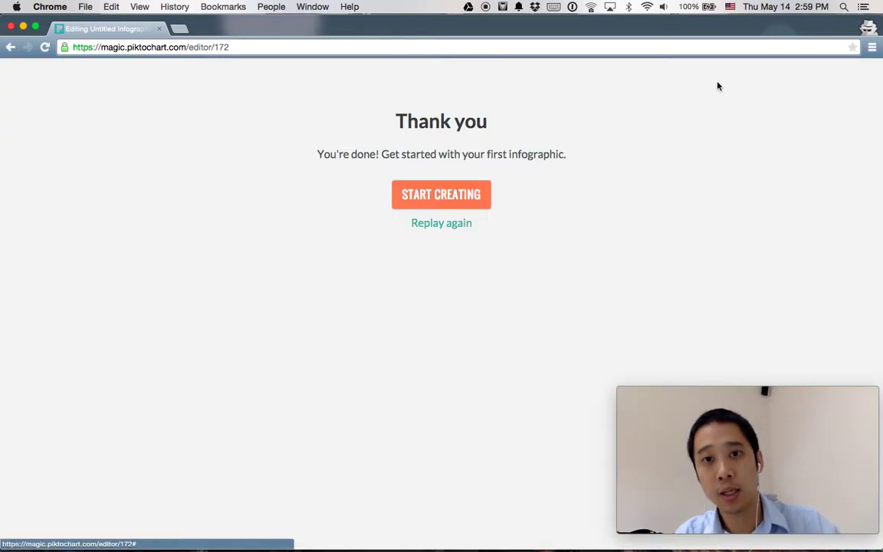
{"action": "left_click", "coordinate": [435, 198]}
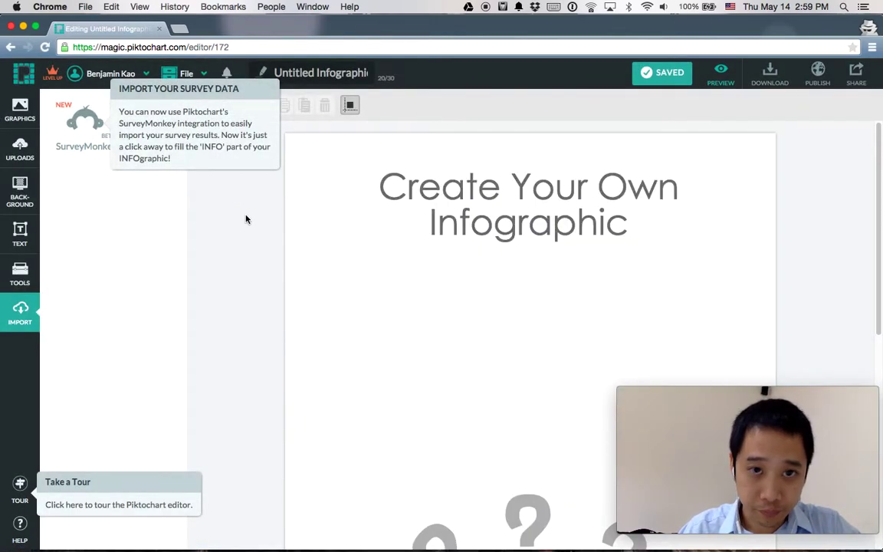
Step: Show the GRAPHICS library, then select the top block and edit the Create Your Own Infographic title
{"action": "left_click", "coordinate": [20, 109]}
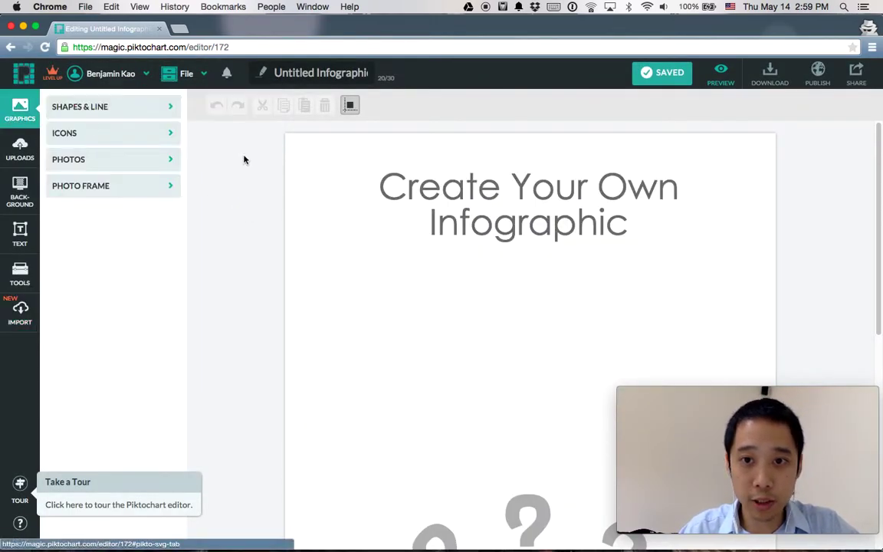
{"action": "left_click", "coordinate": [479, 246]}
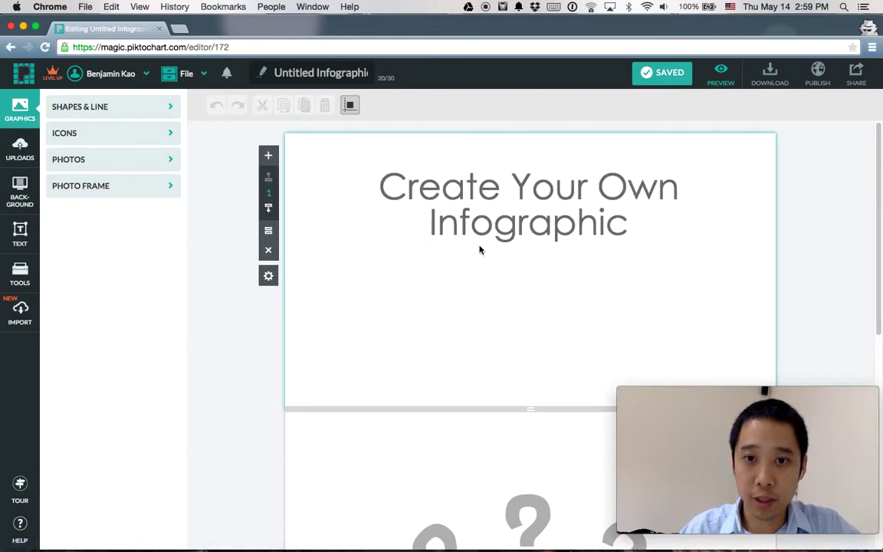
{"action": "left_click", "coordinate": [505, 202]}
{"action": "left_click", "coordinate": [505, 201]}
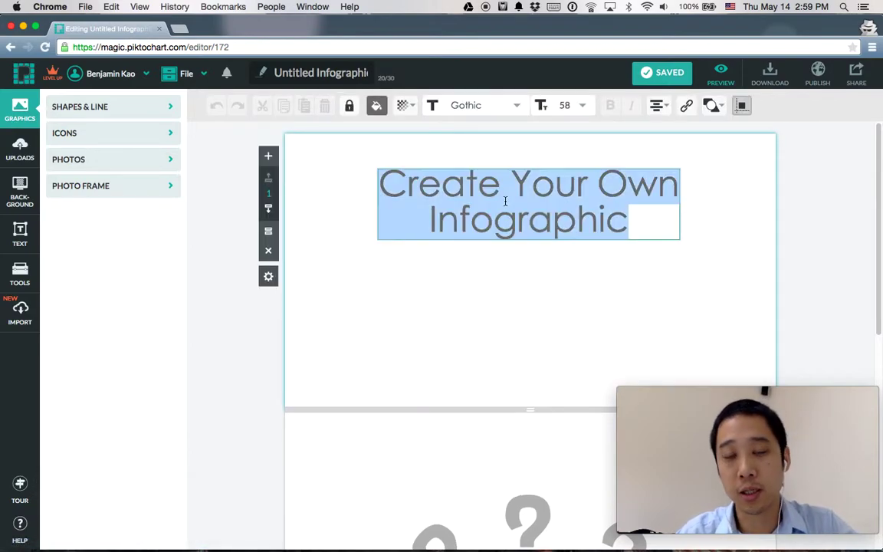
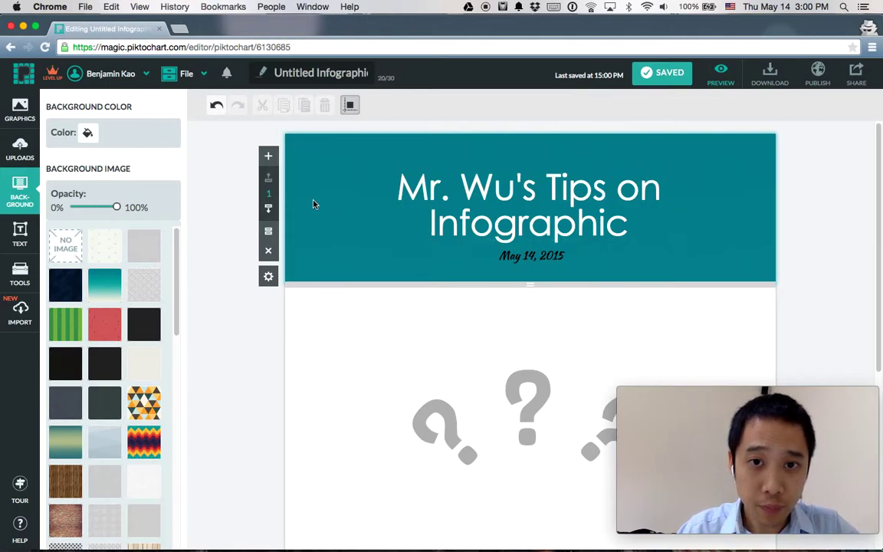
Step: Search the icons for 'keyboard' and place a keyboard icon at the header's top right
{"action": "left_click", "coordinate": [21, 115]}
{"action": "left_click", "coordinate": [59, 135]}
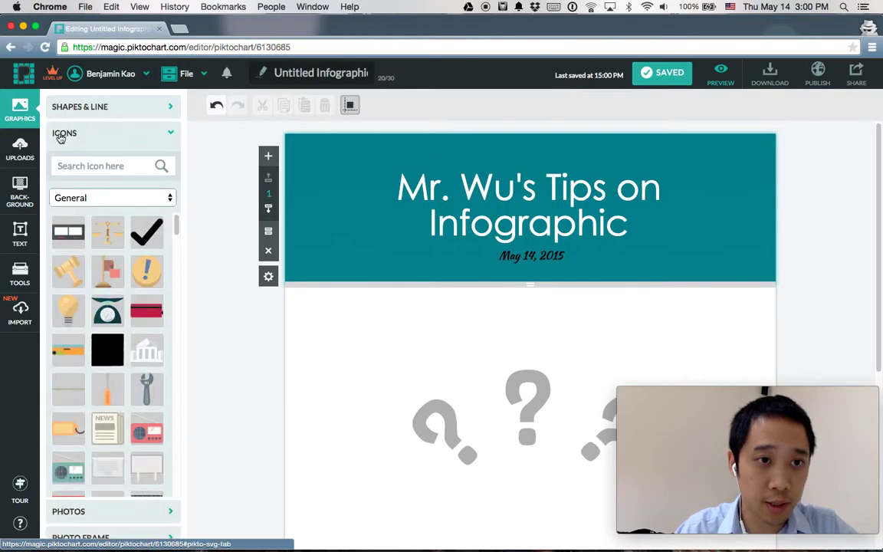
{"action": "left_click", "coordinate": [69, 165]}
{"action": "type", "text": "keyboard"}
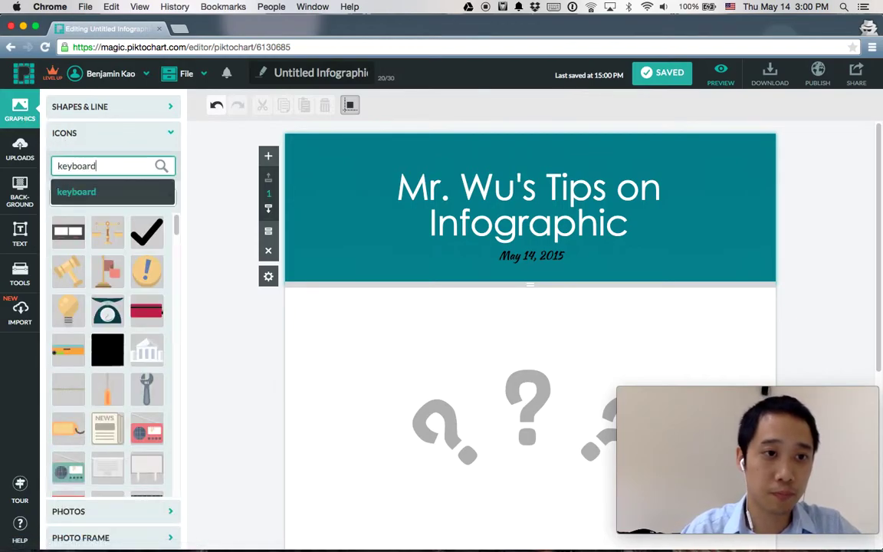
{"action": "key", "text": "Return"}
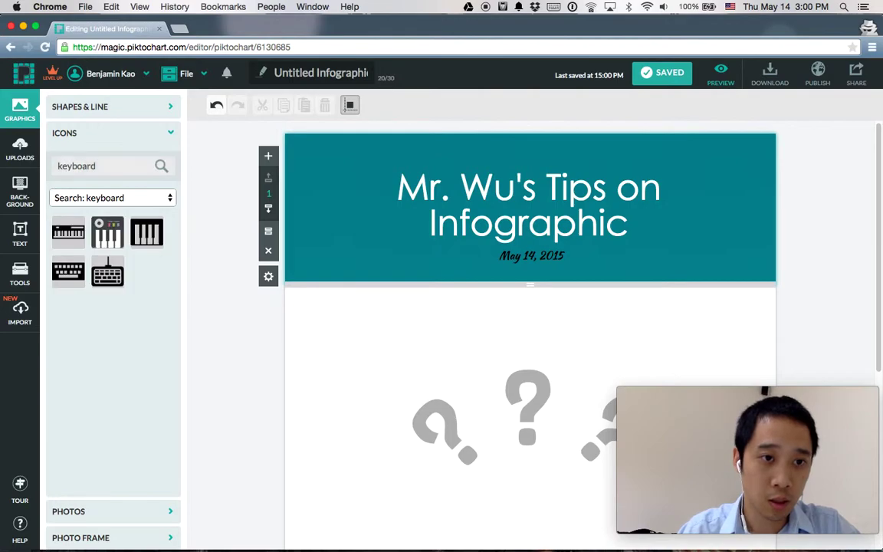
{"action": "left_click_drag", "start_coordinate": [103, 264], "coordinate": [714, 180]}
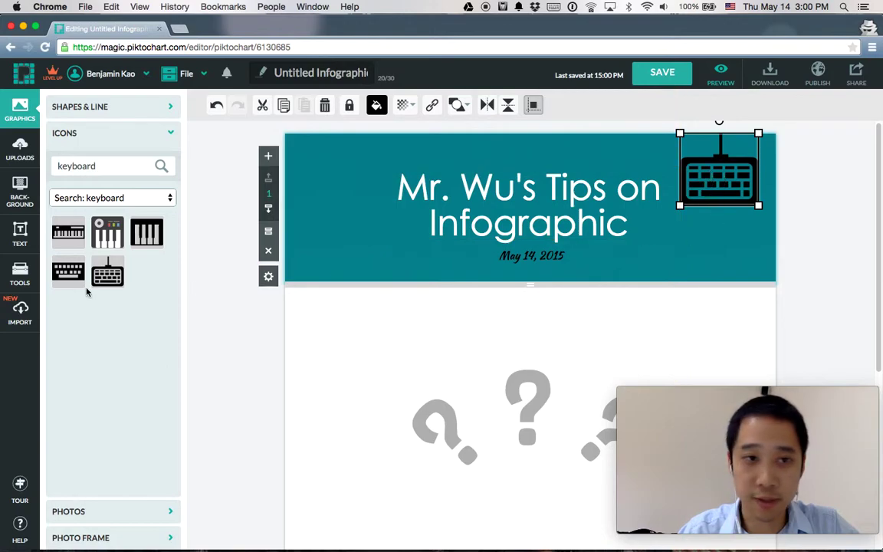
Step: Search for 'mouse', add the corded mouse icon, and rotate it sideways left of the title
{"action": "double_click", "coordinate": [101, 164]}
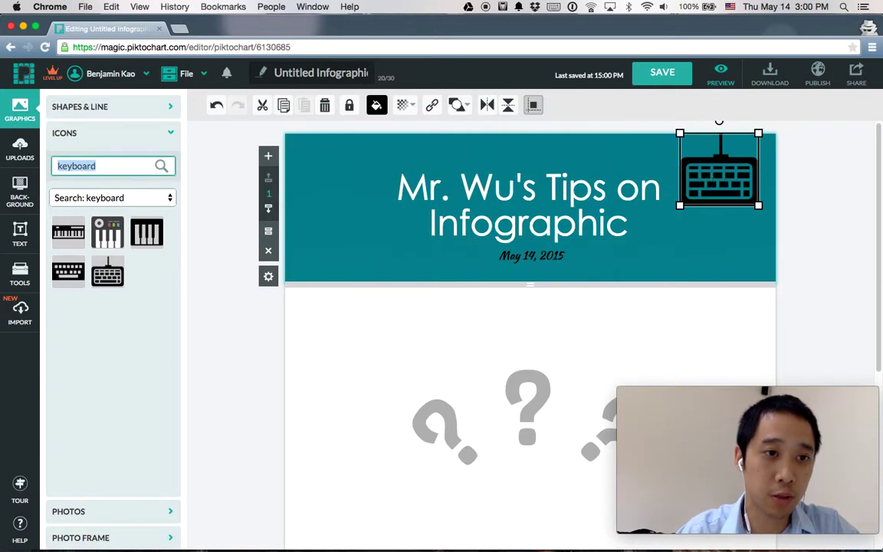
{"action": "type", "text": "mouse"}
{"action": "key", "text": "Return"}
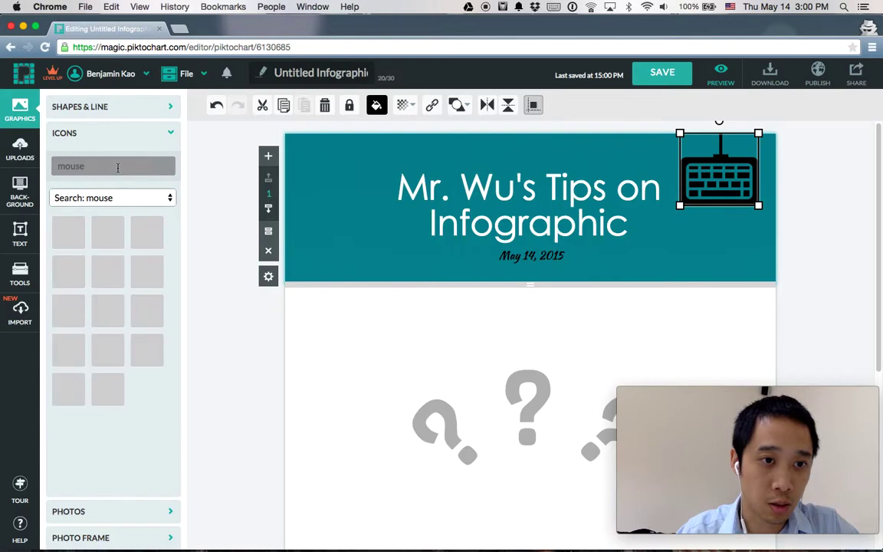
{"action": "left_click", "coordinate": [106, 310]}
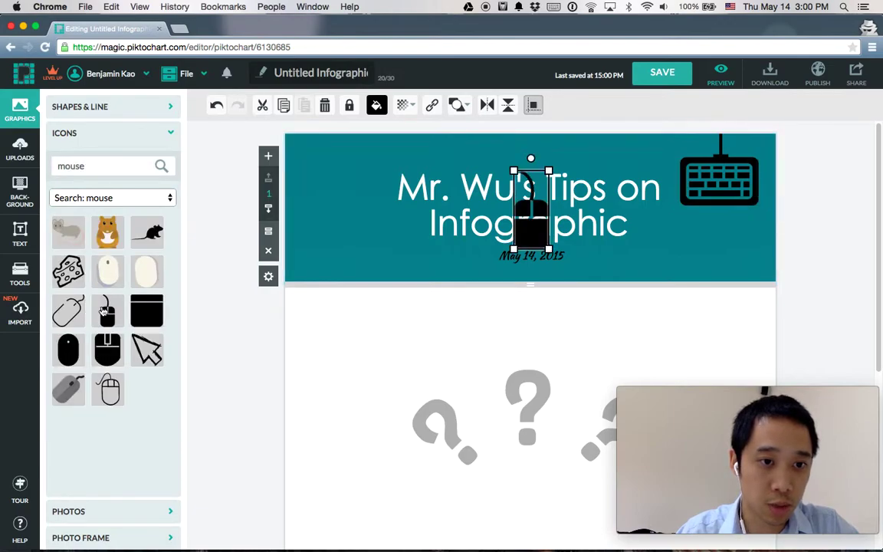
{"action": "left_click_drag", "start_coordinate": [530, 223], "coordinate": [335, 221]}
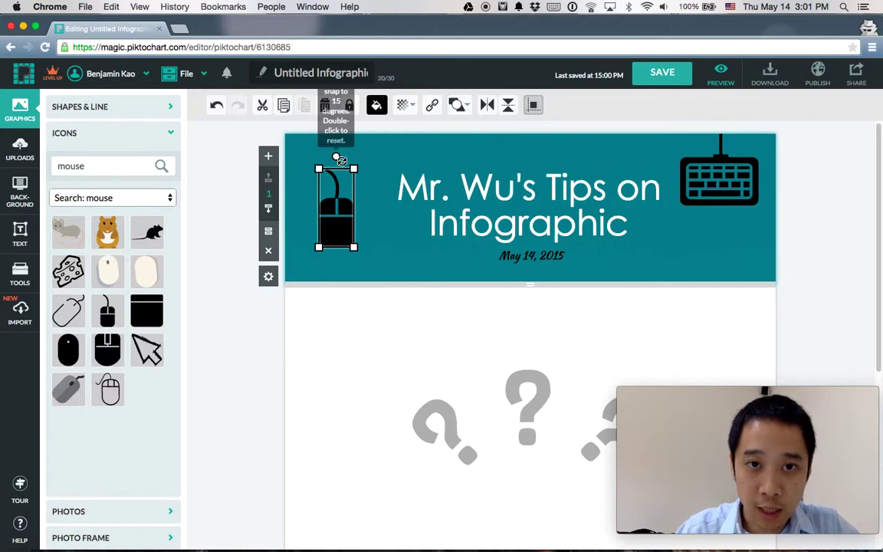
{"action": "mouse_move", "coordinate": [336, 157]}
{"action": "left_mouse_down"}
{"action": "mouse_move", "coordinate": [282, 176]}
{"action": "mouse_move", "coordinate": [316, 151]}
{"action": "mouse_move", "coordinate": [301, 176]}
{"action": "mouse_move", "coordinate": [327, 153]}
{"action": "mouse_move", "coordinate": [323, 163]}
{"action": "left_mouse_up"}
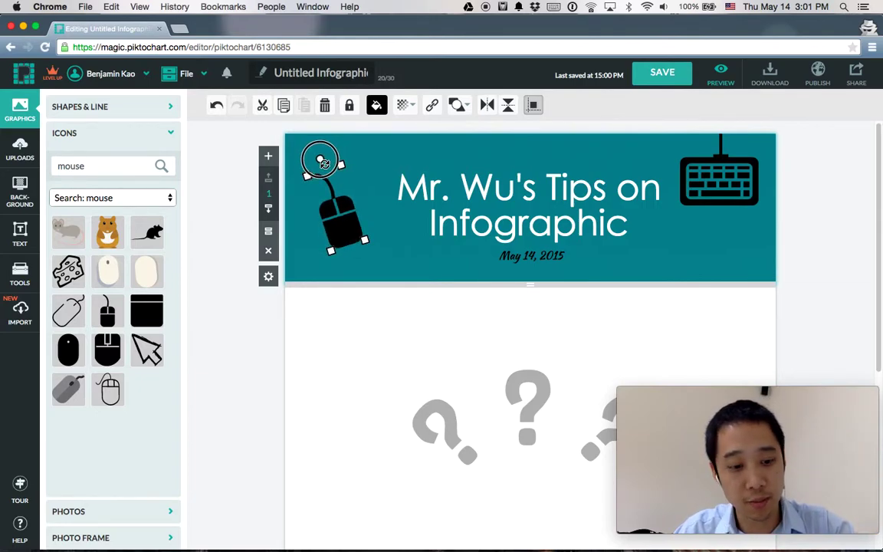
{"action": "left_click_drag", "start_coordinate": [324, 163], "coordinate": [282, 207]}
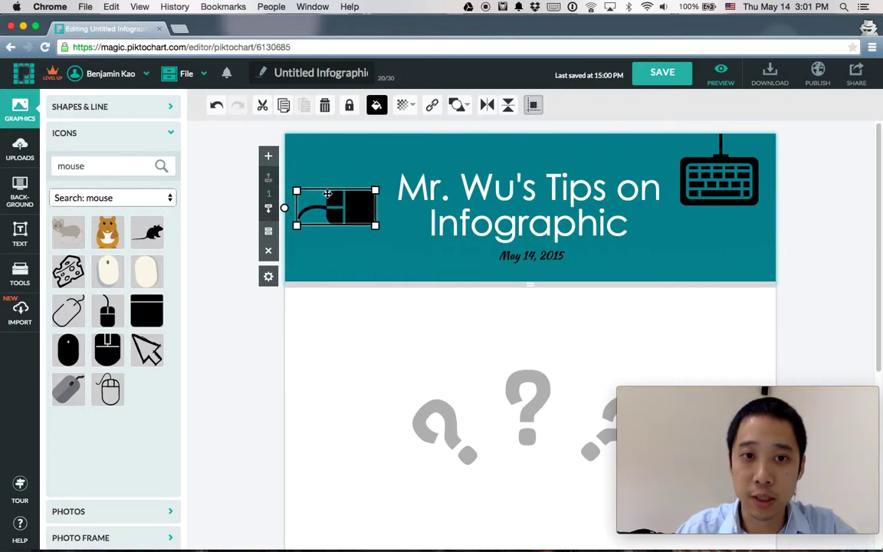
{"action": "left_click_drag", "start_coordinate": [358, 203], "coordinate": [342, 199]}
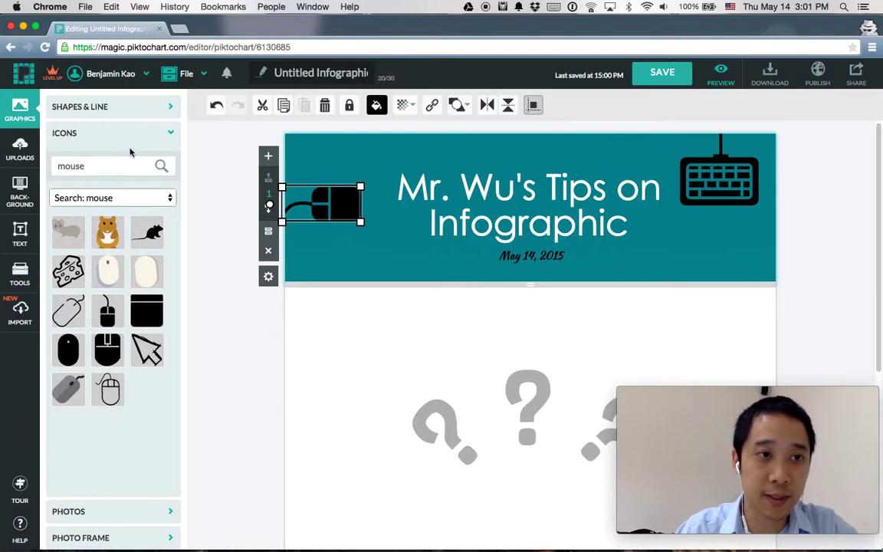
Step: Colour the mouse icon grey #ADADAD and the keyboard icon light yellow #FFE29B
{"action": "left_click", "coordinate": [377, 105]}
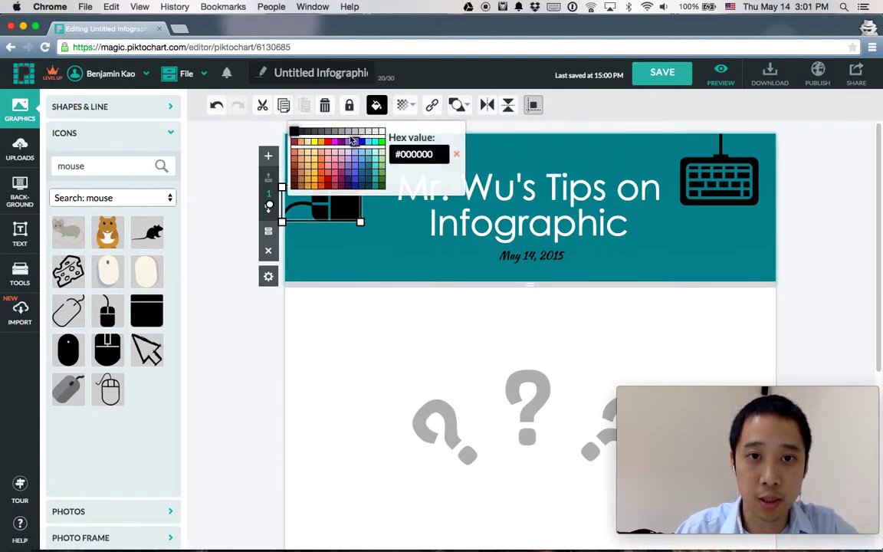
{"action": "left_click", "coordinate": [349, 132]}
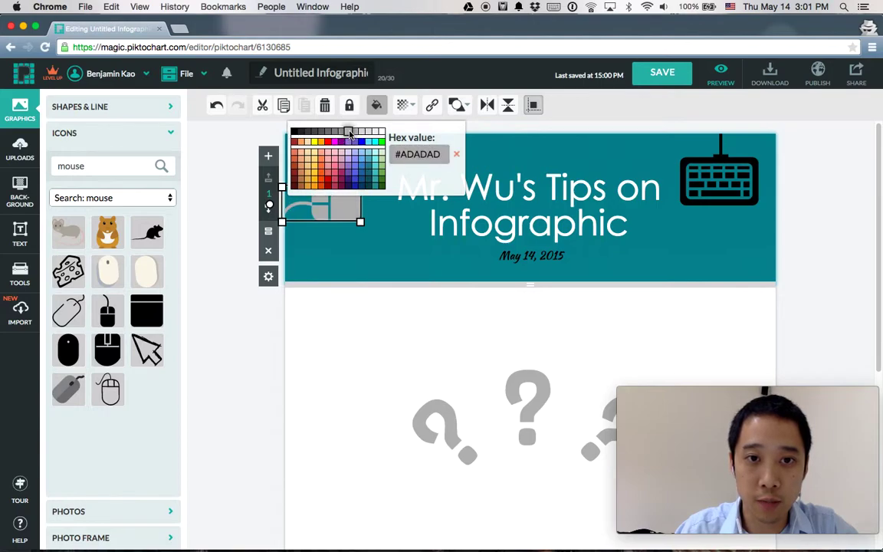
{"action": "left_click", "coordinate": [700, 186]}
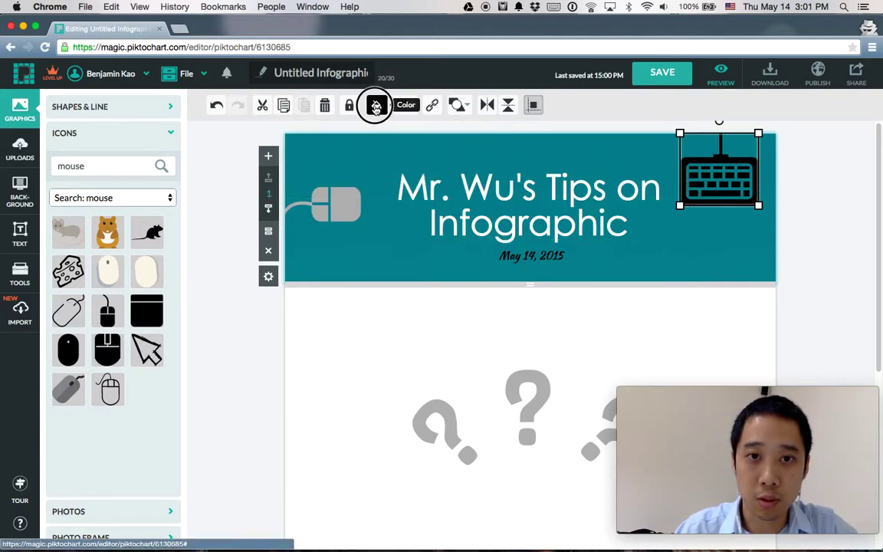
{"action": "left_click", "coordinate": [375, 105]}
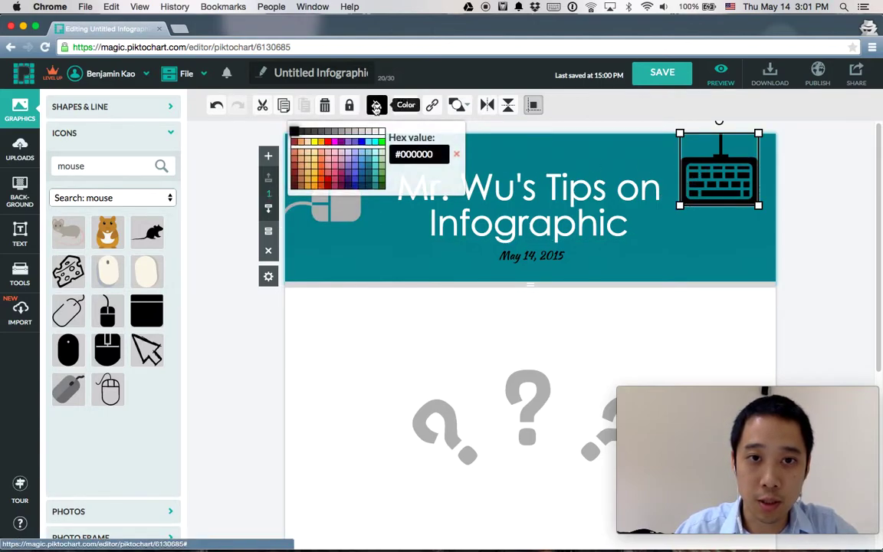
{"action": "left_click", "coordinate": [363, 155]}
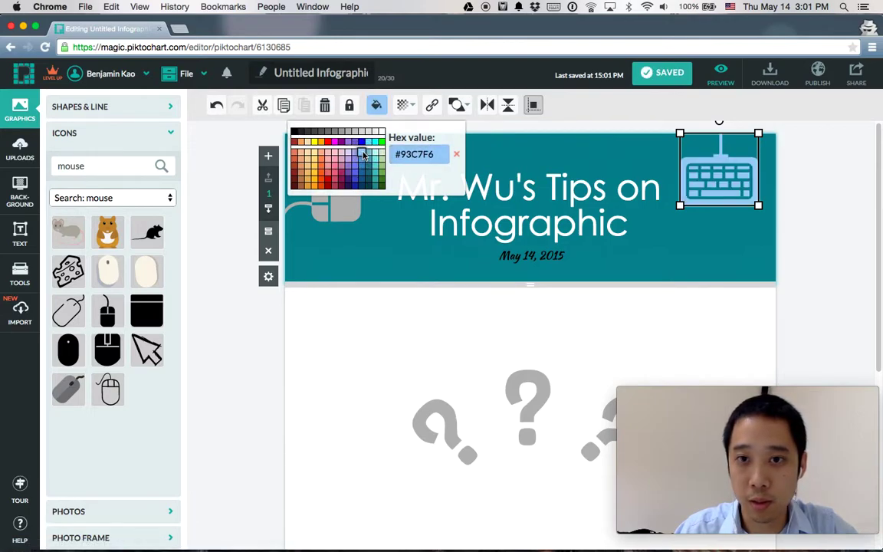
{"action": "left_click", "coordinate": [313, 153]}
{"action": "left_click", "coordinate": [394, 299]}
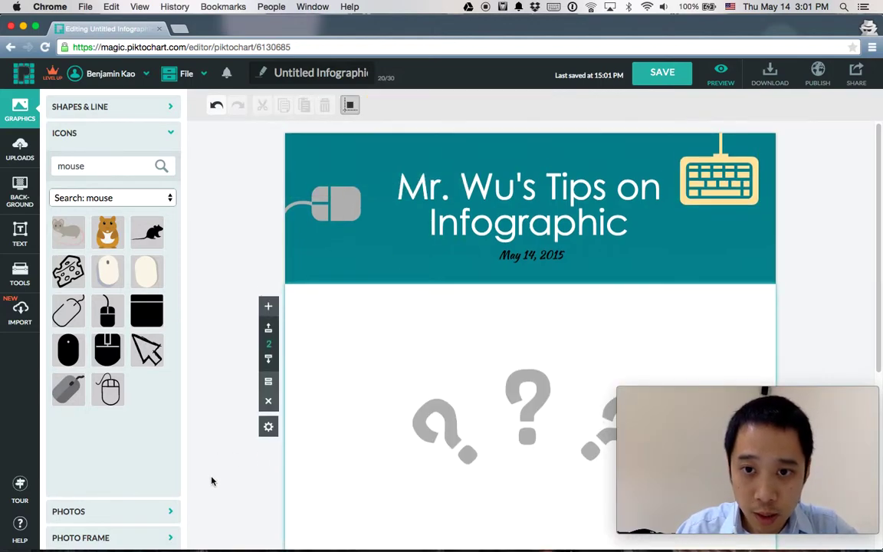
Step: Delete the three question-mark graphics from the second block
{"action": "scroll", "coordinate": [213, 481], "scroll_direction": "down", "scroll_amount": 3}
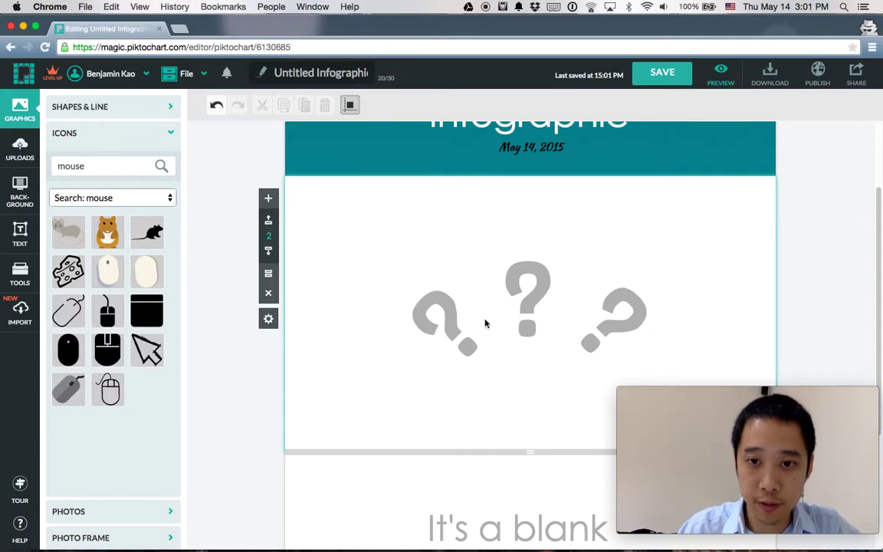
{"action": "left_click", "coordinate": [437, 304]}
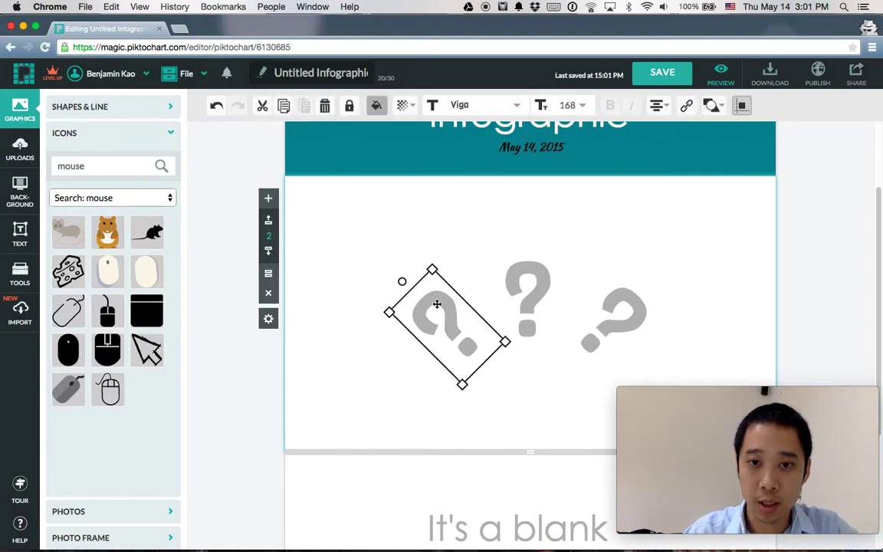
{"action": "key", "text": "Delete"}
{"action": "left_click", "coordinate": [528, 287]}
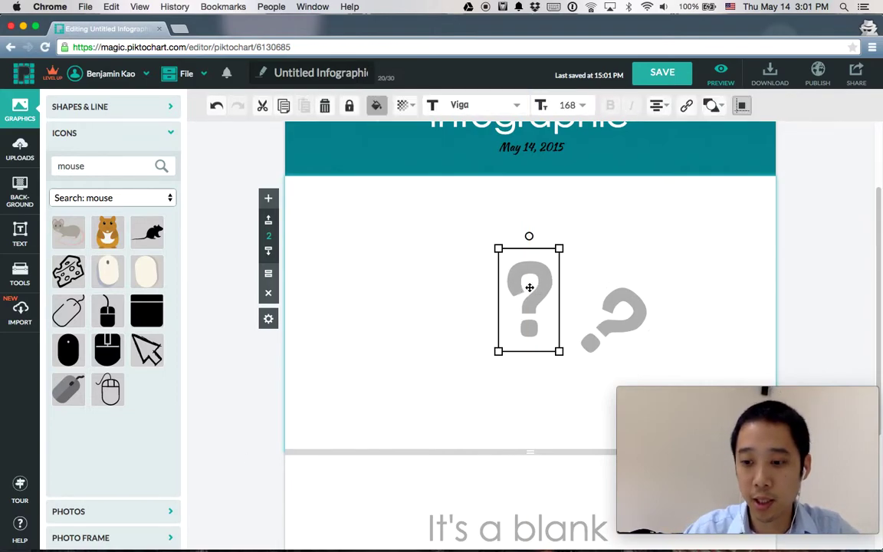
{"action": "key", "text": "Delete"}
{"action": "left_click", "coordinate": [596, 315]}
{"action": "key", "text": "Delete"}
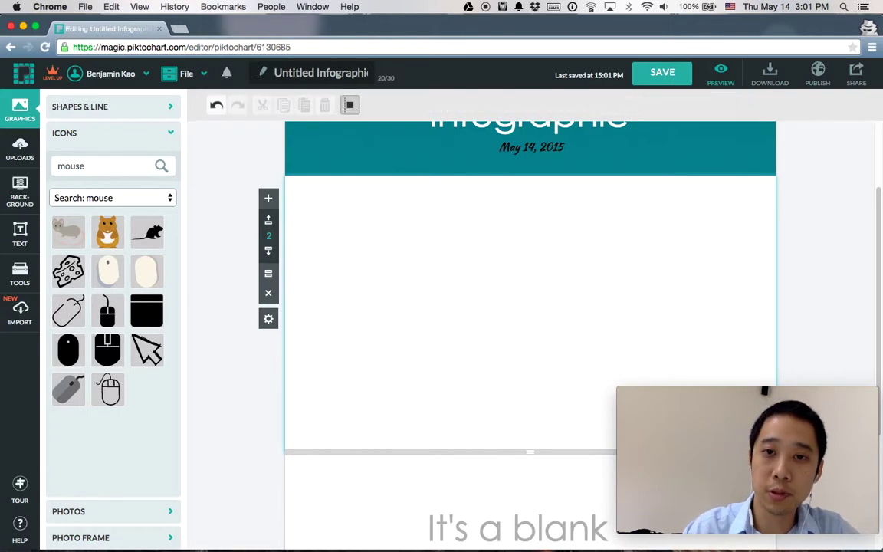
Step: Give the second block a dark charcoal background
{"action": "left_click", "coordinate": [21, 233]}
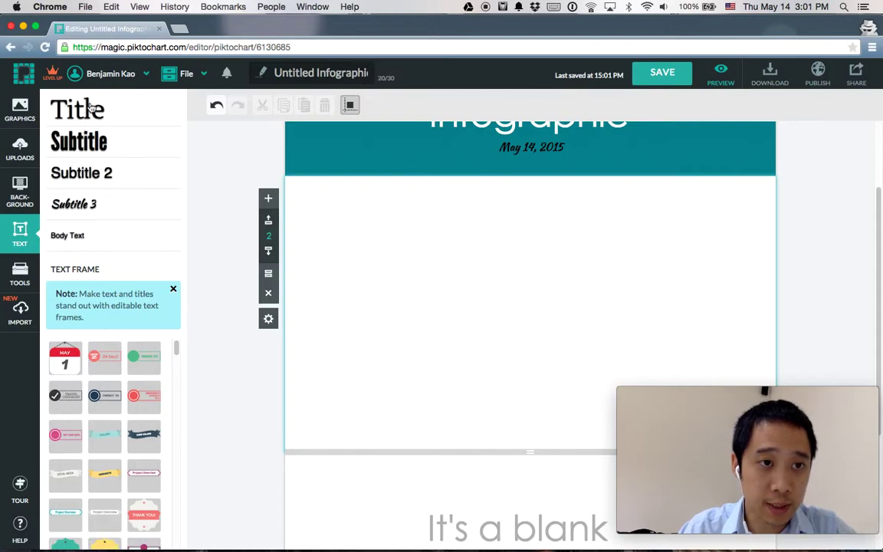
{"action": "scroll", "coordinate": [99, 447], "scroll_direction": "down", "scroll_amount": 2}
{"action": "scroll", "coordinate": [98, 447], "scroll_direction": "up", "scroll_amount": 2}
{"action": "mouse_move", "coordinate": [98, 447]}
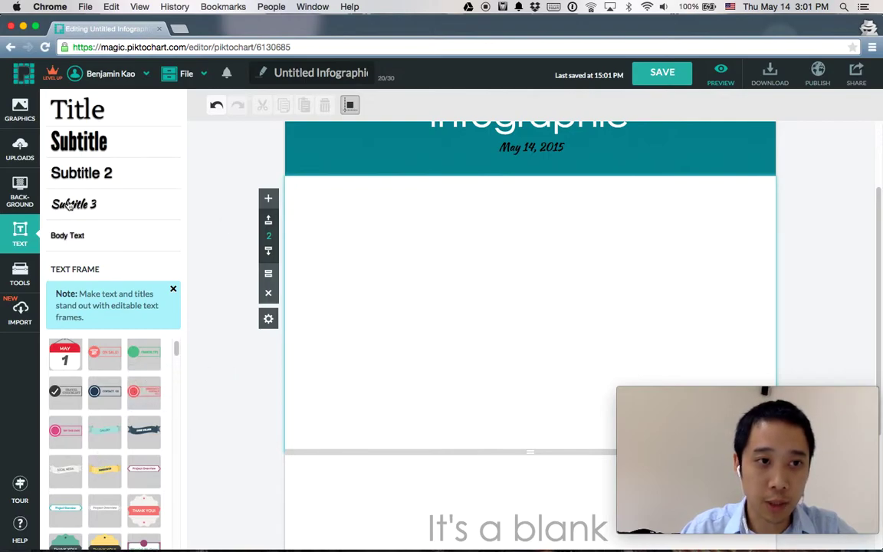
{"action": "left_click", "coordinate": [6, 200]}
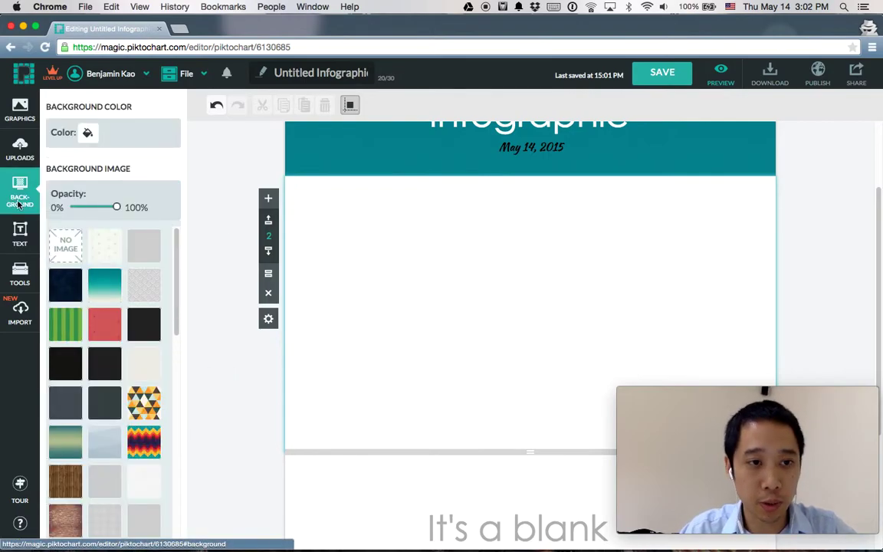
{"action": "left_click", "coordinate": [105, 370]}
{"action": "scroll", "coordinate": [230, 348], "scroll_direction": "up", "scroll_amount": 3}
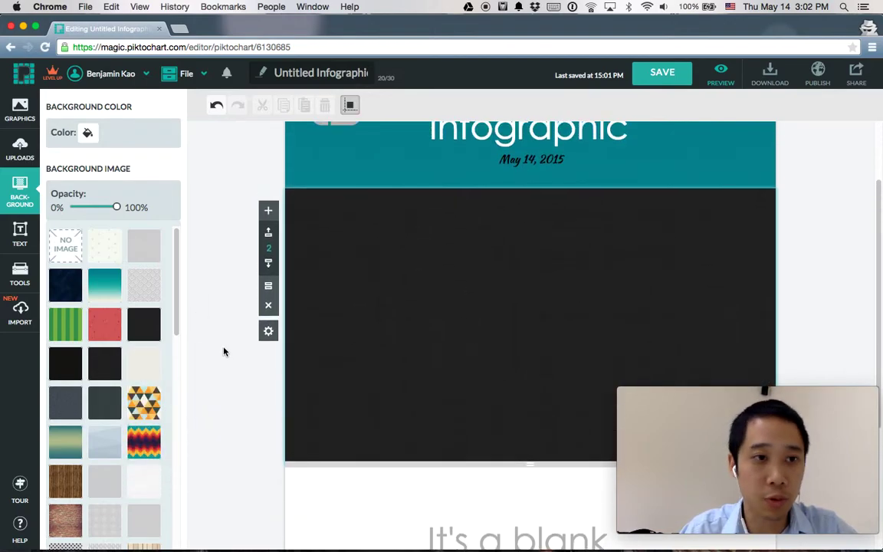
{"action": "left_click", "coordinate": [21, 233]}
Step: Add the white SOCIAL MEDIA ribbon banner instead of CORE VALUES and move it to the block top
{"action": "scroll", "coordinate": [128, 365], "scroll_direction": "down", "scroll_amount": 2}
{"action": "left_click", "coordinate": [142, 390]}
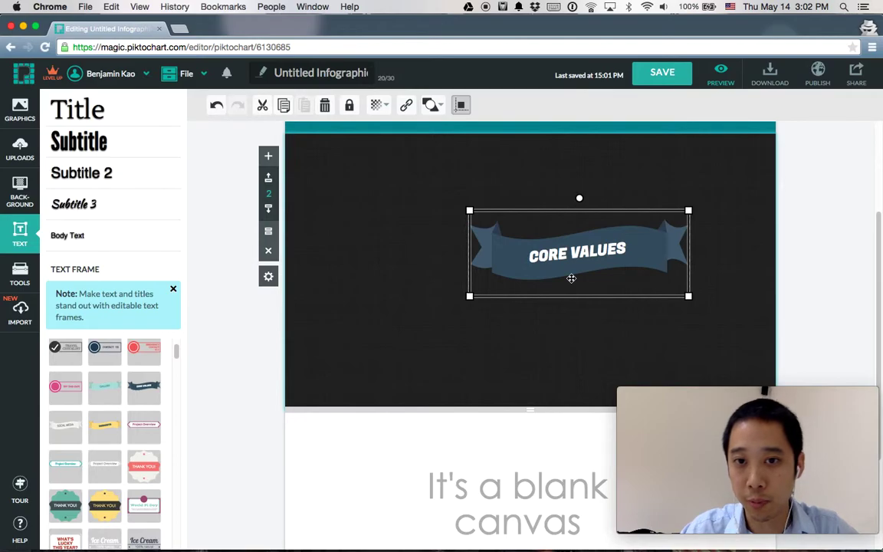
{"action": "key", "text": "Delete"}
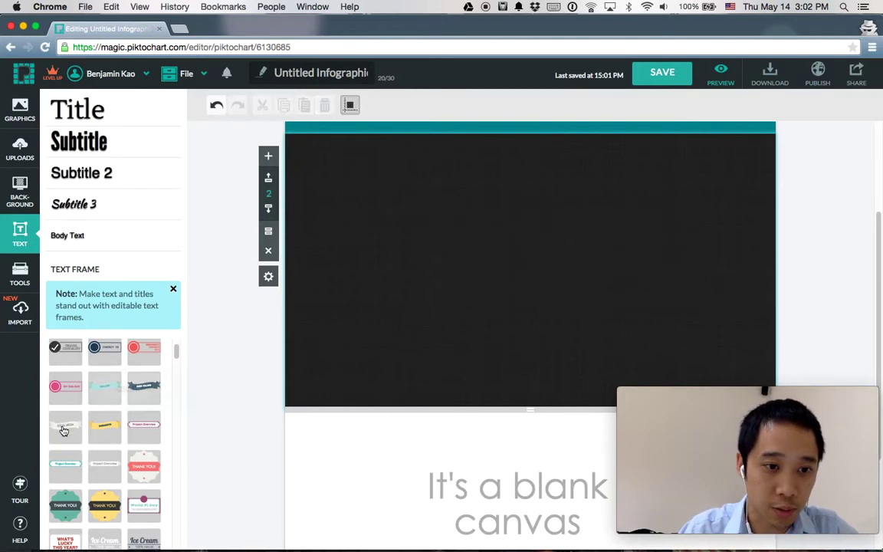
{"action": "left_click", "coordinate": [65, 430]}
{"action": "left_click_drag", "start_coordinate": [521, 280], "coordinate": [460, 221]}
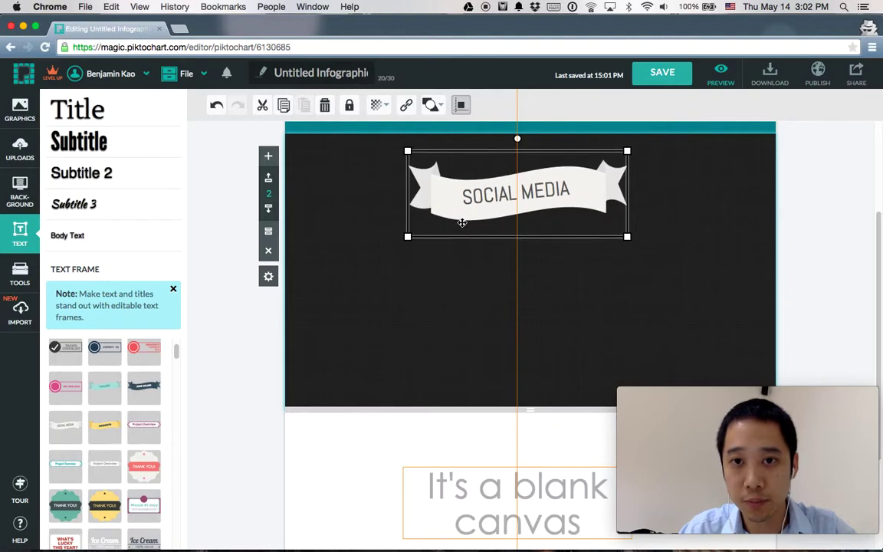
{"action": "scroll", "coordinate": [463, 226], "scroll_direction": "up", "scroll_amount": 4}
{"action": "left_click_drag", "start_coordinate": [508, 334], "coordinate": [477, 339]}
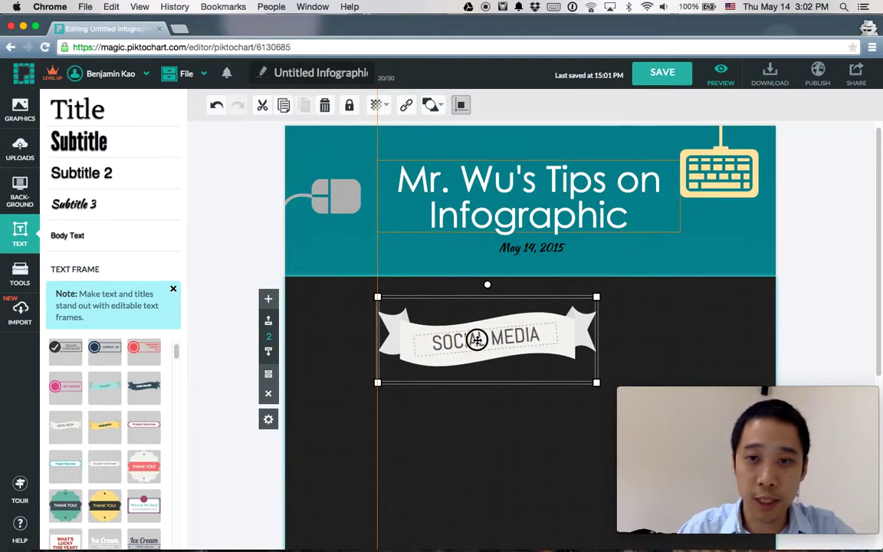
{"action": "left_click_drag", "start_coordinate": [476, 340], "coordinate": [526, 332]}
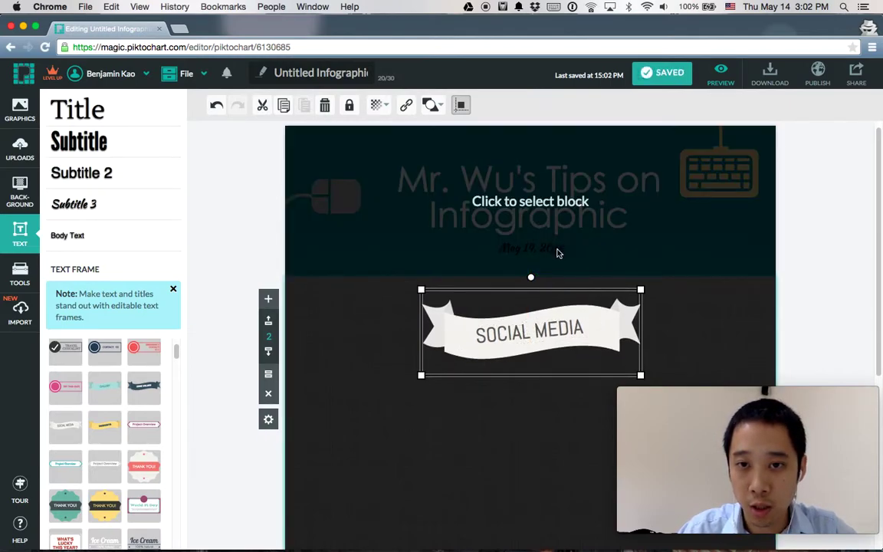
Step: Centre the May 14, 2015 date text and the SOCIAL MEDIA banner under the title
{"action": "left_click", "coordinate": [558, 253]}
{"action": "left_click", "coordinate": [551, 251]}
{"action": "left_click_drag", "start_coordinate": [551, 251], "coordinate": [550, 252]}
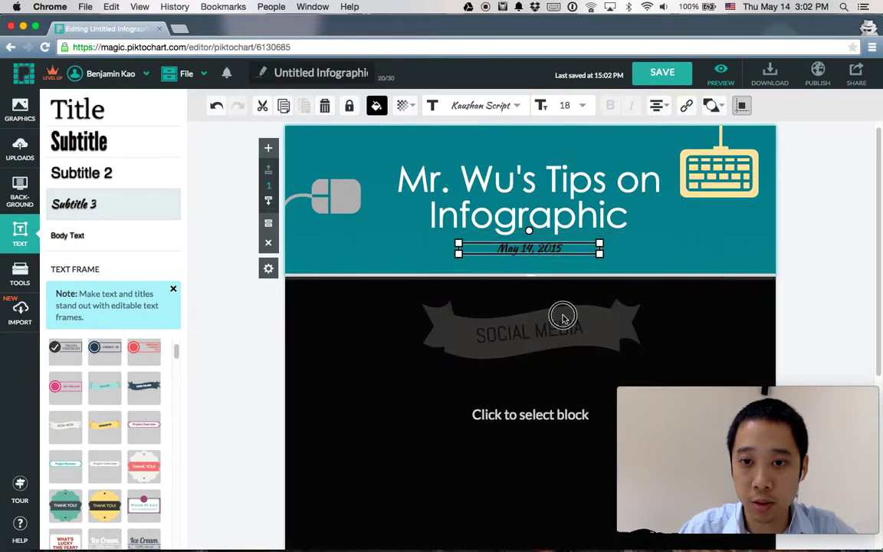
{"action": "left_click", "coordinate": [562, 313]}
{"action": "left_click", "coordinate": [567, 328]}
{"action": "left_click_drag", "start_coordinate": [567, 328], "coordinate": [563, 325]}
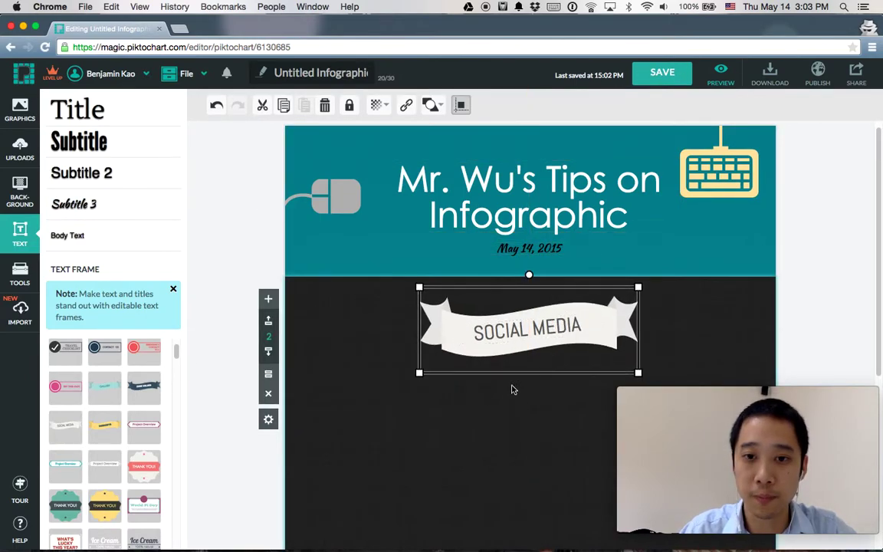
Step: Change the banner text to 'How to make a great infograph'
{"action": "double_click", "coordinate": [512, 328]}
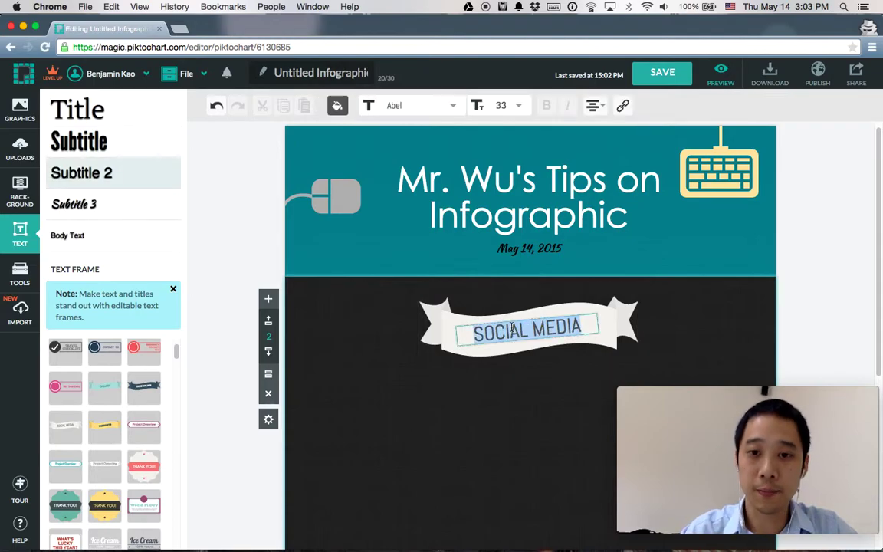
{"action": "type", "text": "How to mad"}
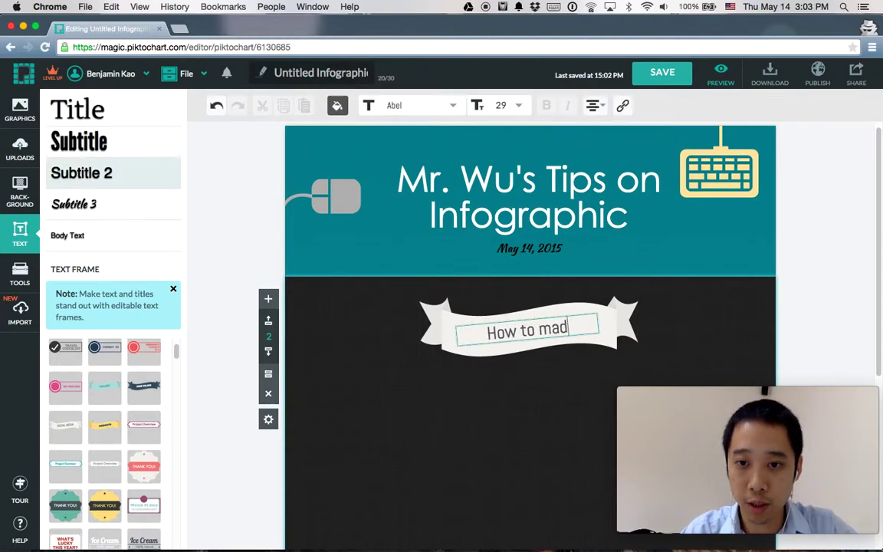
{"action": "key", "text": "BackSpace"}
{"action": "type", "text": "ke"}
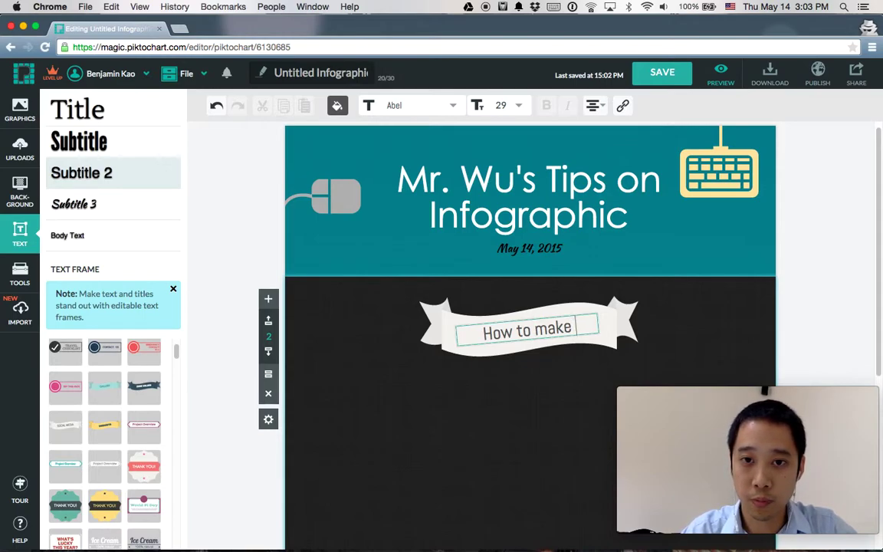
{"action": "type", "text": " a"}
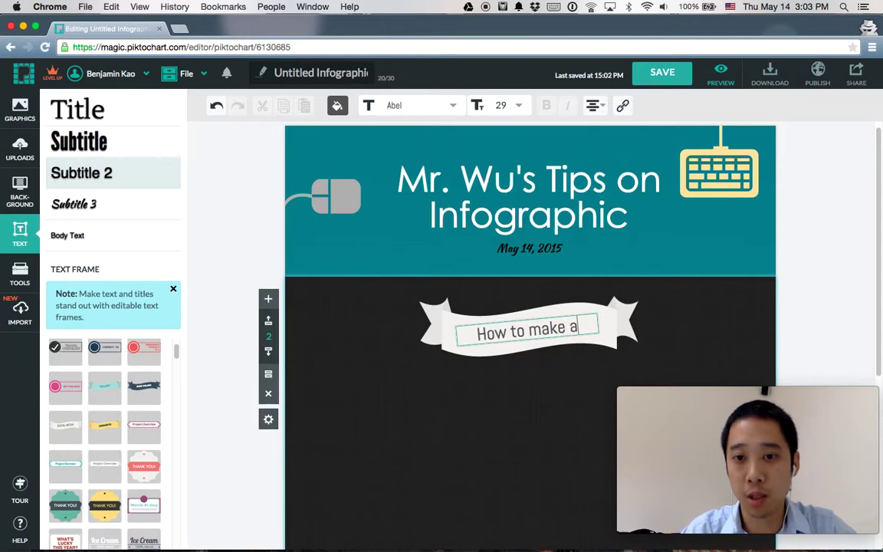
{"action": "type", "text": " great infop"}
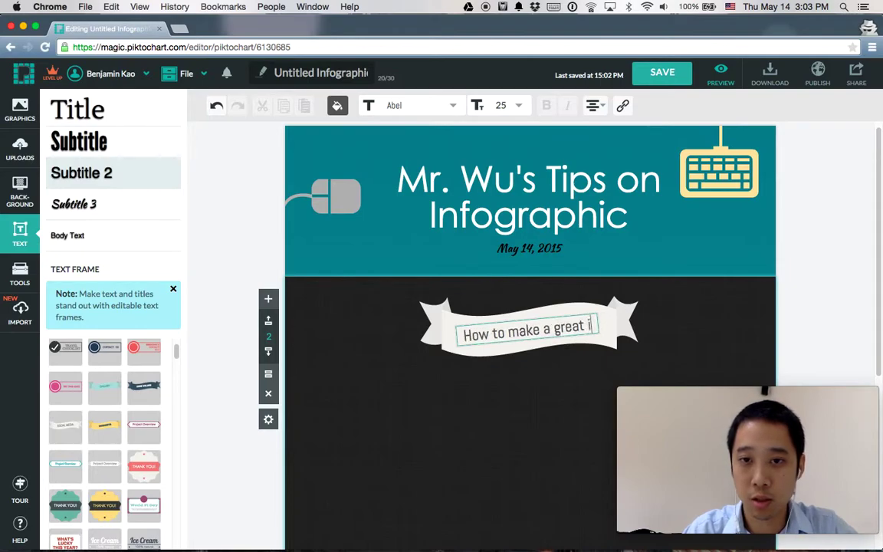
{"action": "key", "text": "BackSpace"}
{"action": "type", "text": "graph"}
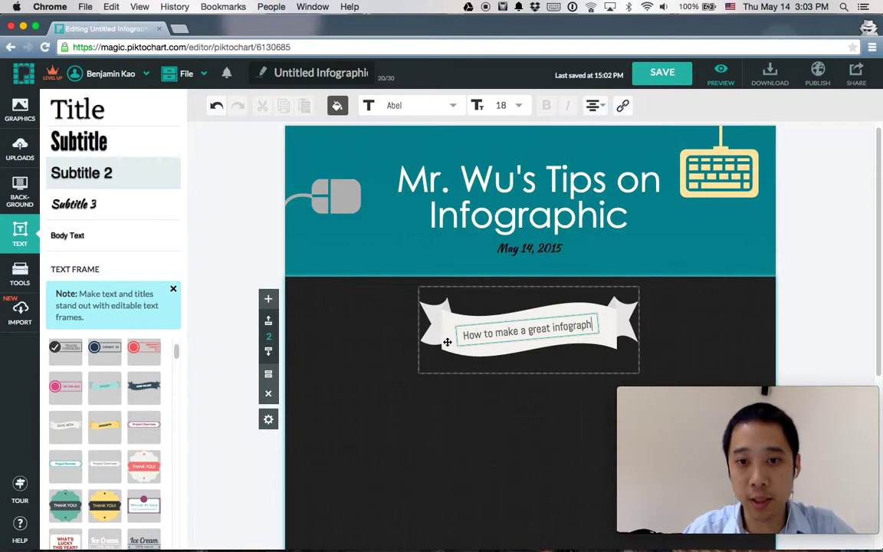
Step: Enlarge the banner and re-centre it horizontally in the dark block
{"action": "left_click", "coordinate": [548, 347]}
{"action": "left_click_drag", "start_coordinate": [419, 373], "coordinate": [375, 402]}
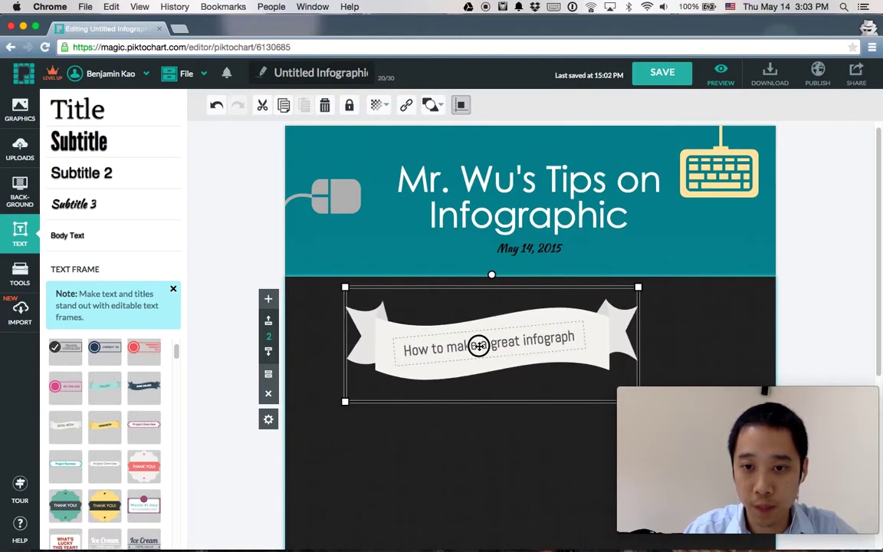
{"action": "left_click_drag", "start_coordinate": [497, 367], "coordinate": [534, 365]}
{"action": "left_click", "coordinate": [509, 467]}
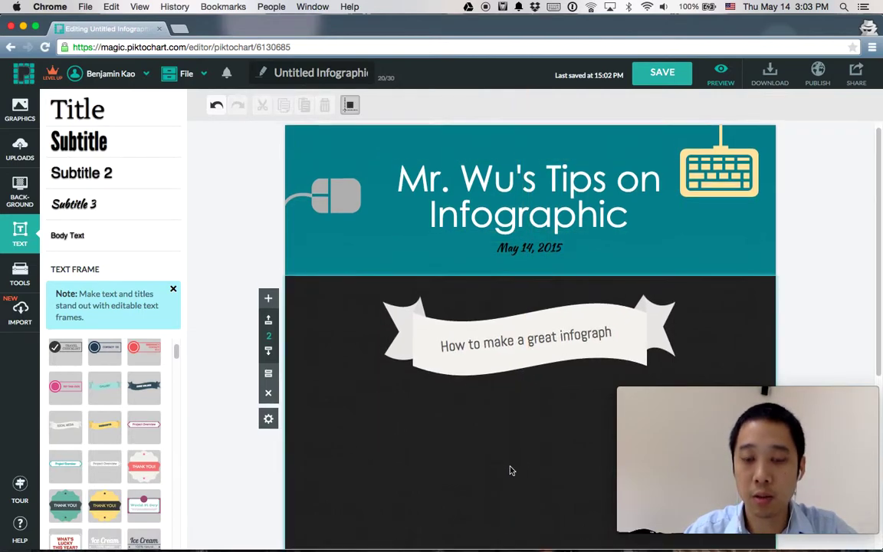
Step: Add a #1 numbered text frame and place it below the banner
{"action": "scroll", "coordinate": [509, 468], "scroll_direction": "down", "scroll_amount": 3}
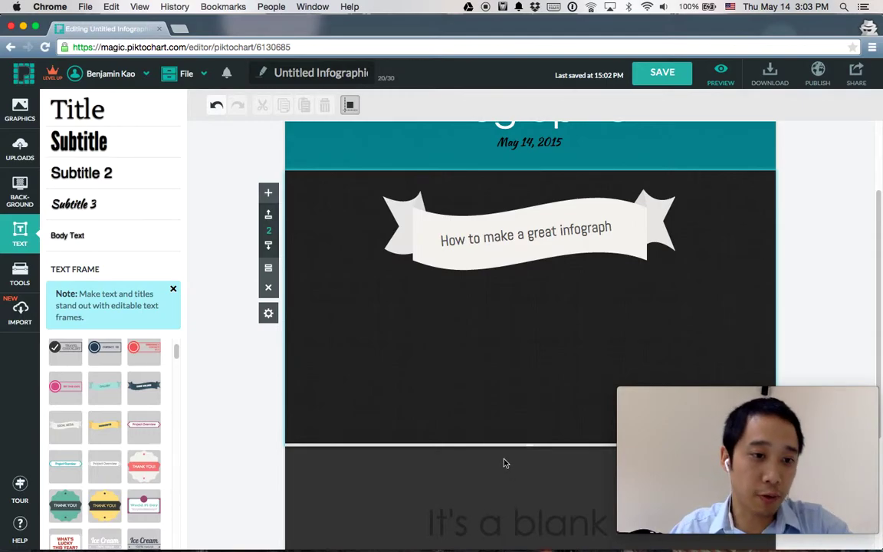
{"action": "scroll", "coordinate": [115, 389], "scroll_direction": "down", "scroll_amount": 5}
{"action": "scroll", "coordinate": [115, 389], "scroll_direction": "down", "scroll_amount": 8}
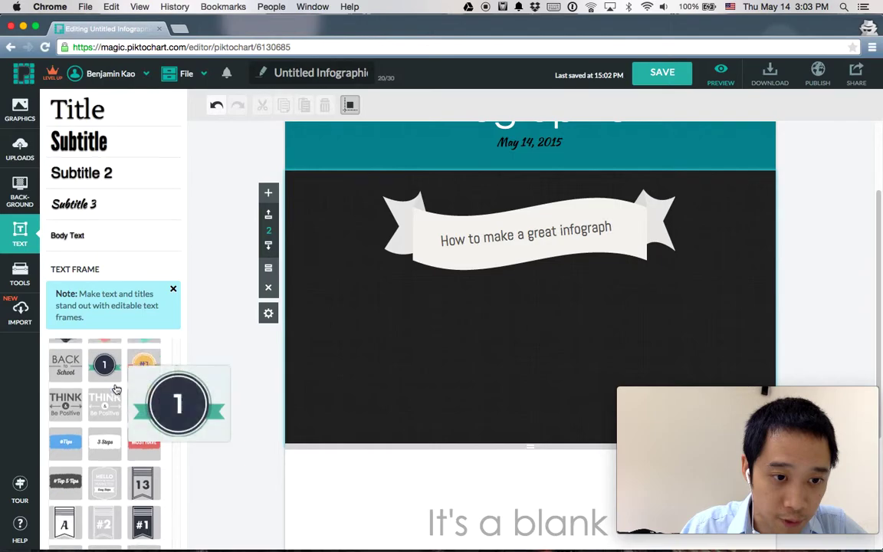
{"action": "scroll", "coordinate": [114, 389], "scroll_direction": "down", "scroll_amount": 4}
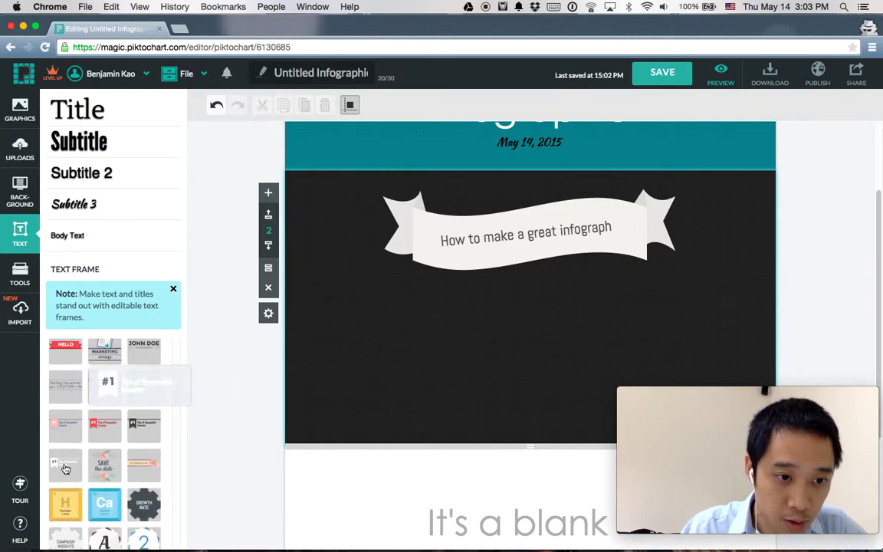
{"action": "left_click_drag", "start_coordinate": [104, 387], "coordinate": [474, 314]}
{"action": "left_click", "coordinate": [562, 315]}
{"action": "left_click_drag", "start_coordinate": [573, 282], "coordinate": [490, 322]}
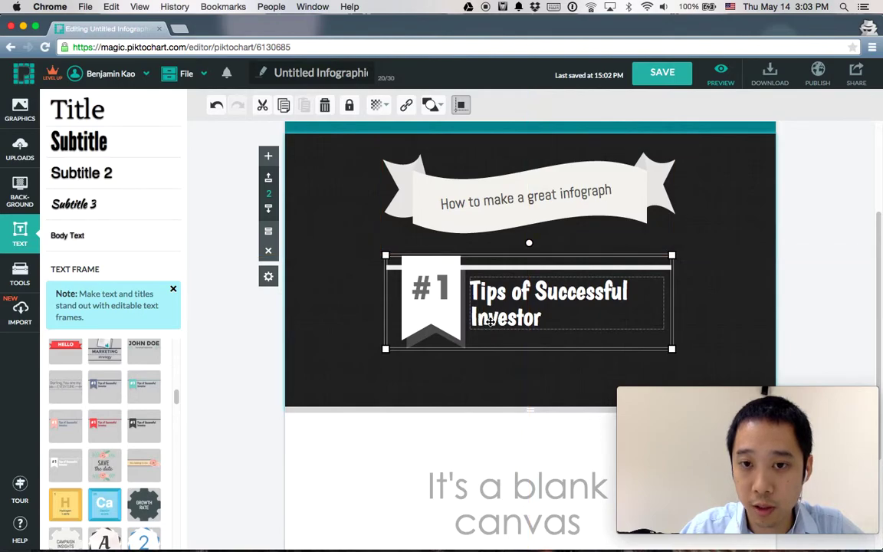
Step: Retitle the frame 'Use alignment tool' and align it to the centre guides
{"action": "double_click", "coordinate": [527, 303]}
{"action": "type", "text": "Us"}
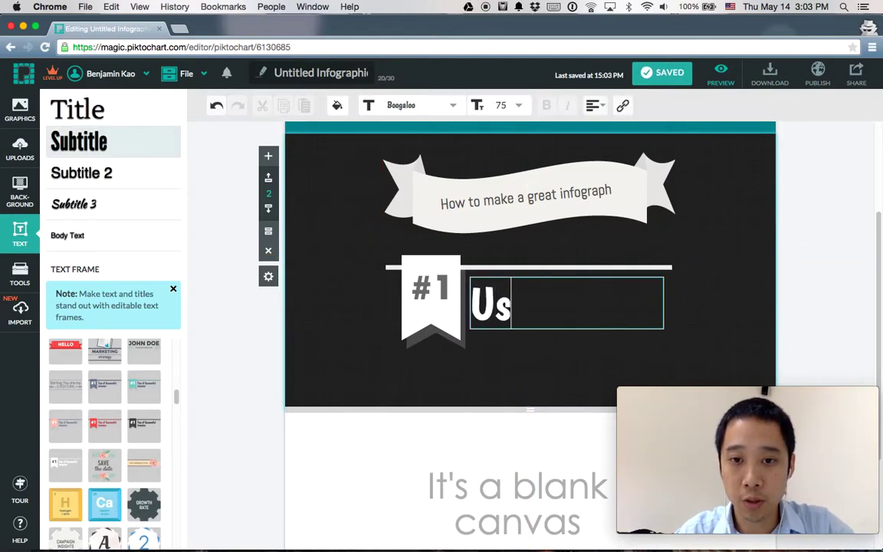
{"action": "type", "text": "e alignment tool"}
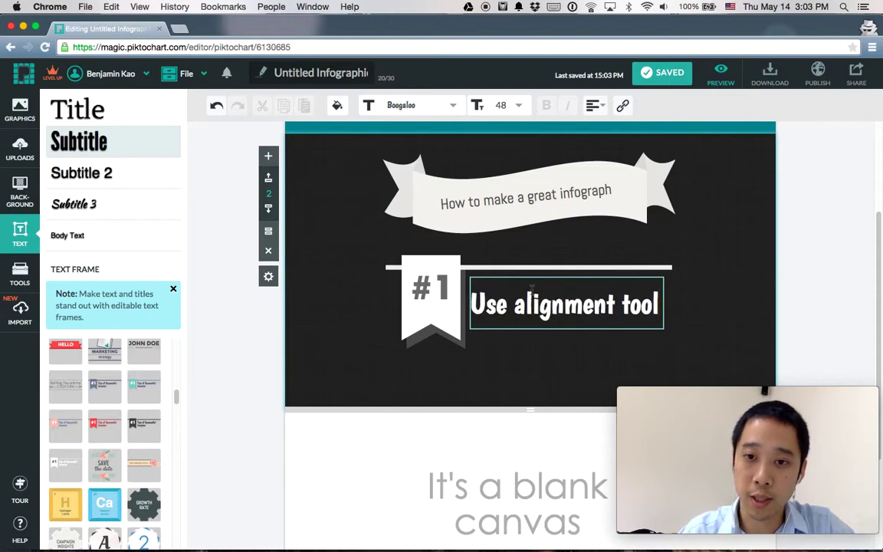
{"action": "left_click", "coordinate": [548, 357]}
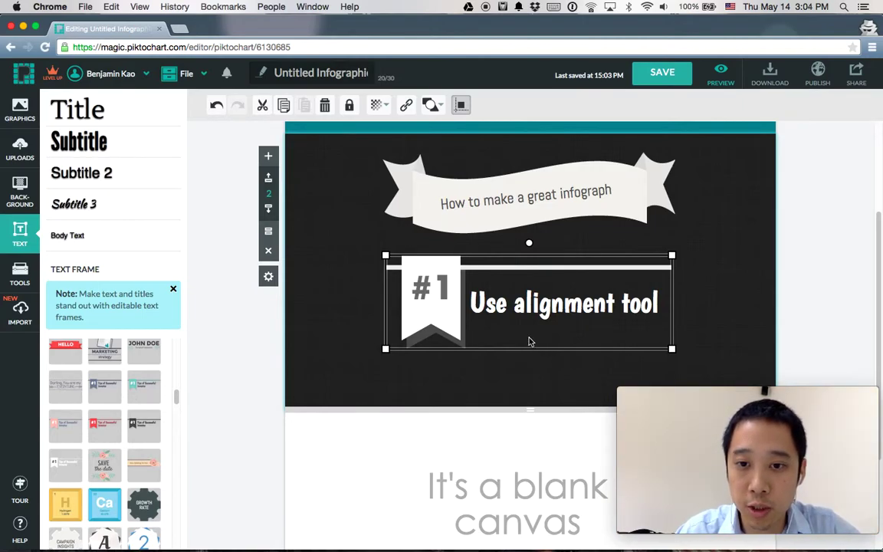
{"action": "left_click_drag", "start_coordinate": [463, 331], "coordinate": [480, 330]}
{"action": "left_click", "coordinate": [462, 393]}
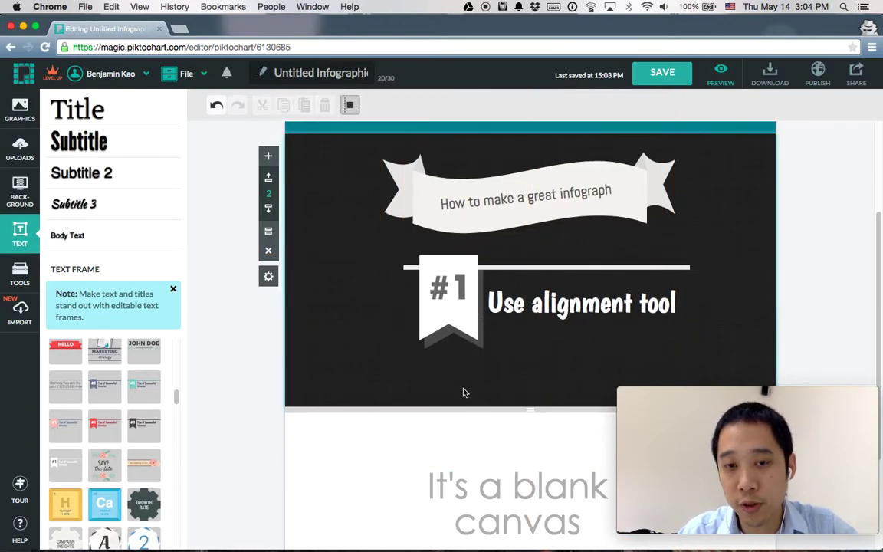
{"action": "left_click_drag", "start_coordinate": [466, 316], "coordinate": [453, 316]}
{"action": "left_click", "coordinate": [238, 448]}
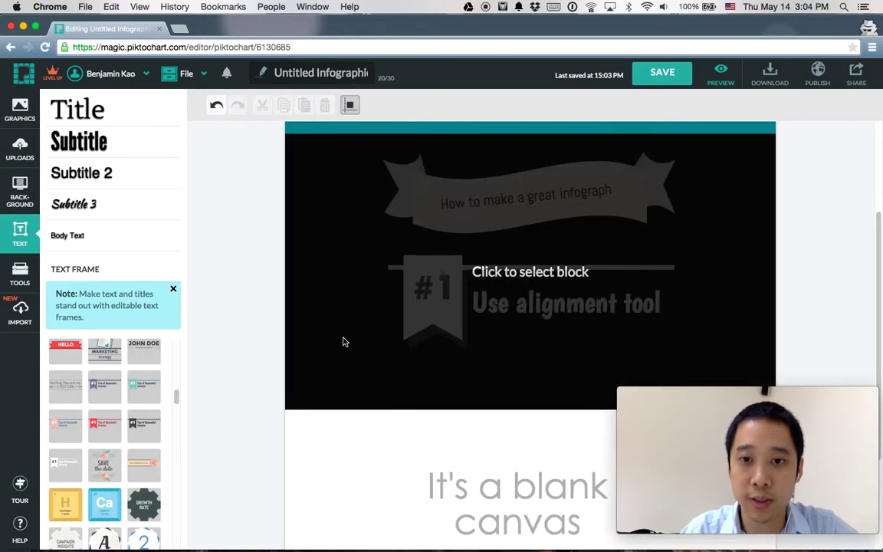
Step: Shorten the dark block to 406 px and give the third block a light grid background
{"action": "left_click", "coordinate": [318, 376]}
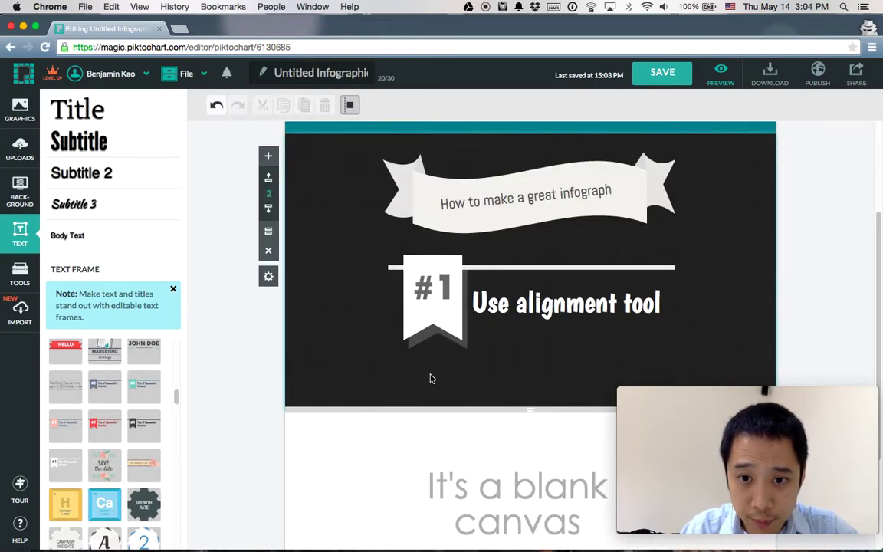
{"action": "left_click_drag", "start_coordinate": [528, 410], "coordinate": [530, 364]}
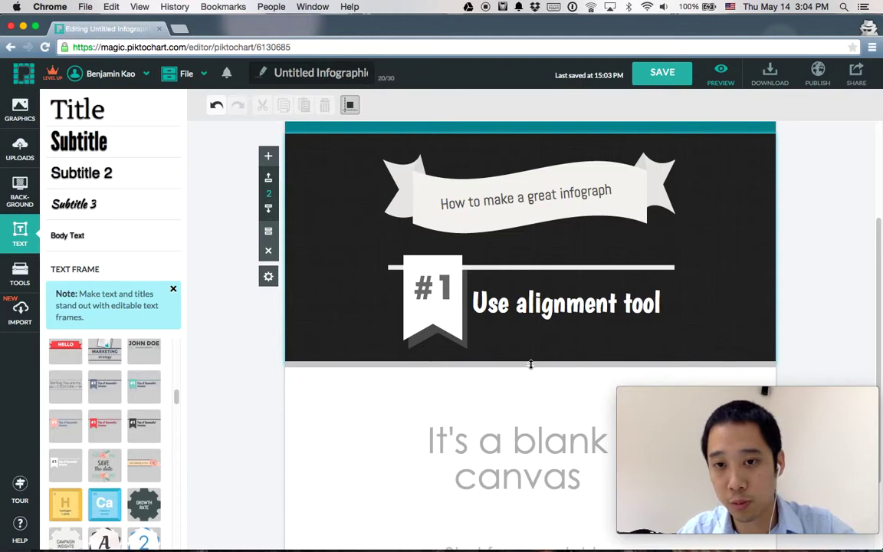
{"action": "scroll", "coordinate": [347, 420], "scroll_direction": "down", "scroll_amount": 3}
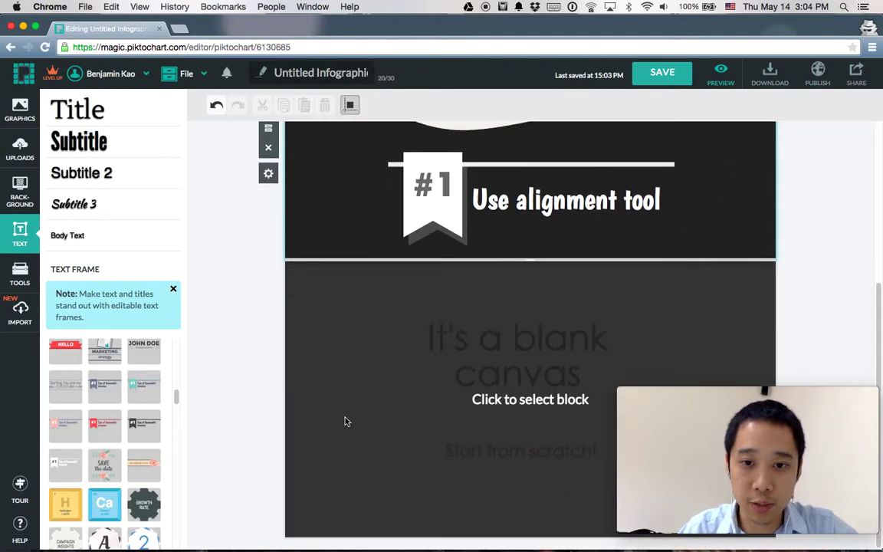
{"action": "left_click", "coordinate": [345, 421]}
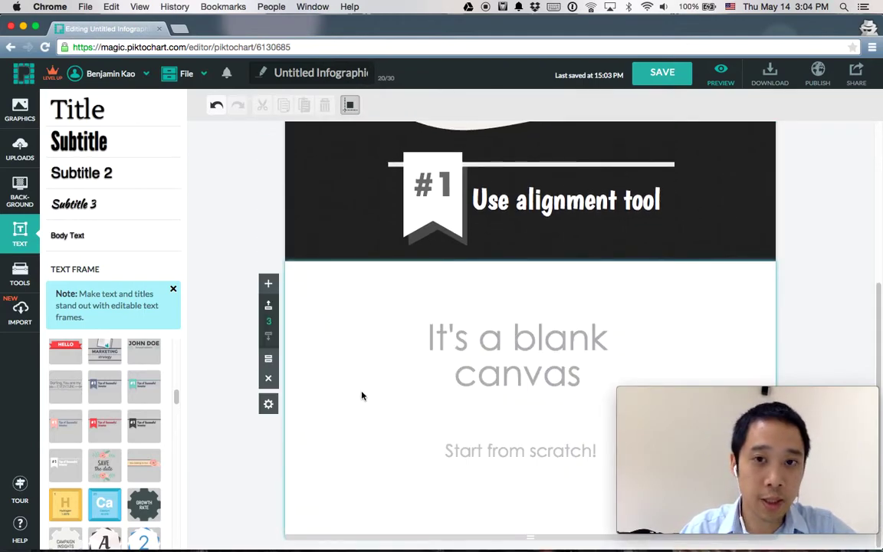
{"action": "left_click", "coordinate": [21, 189]}
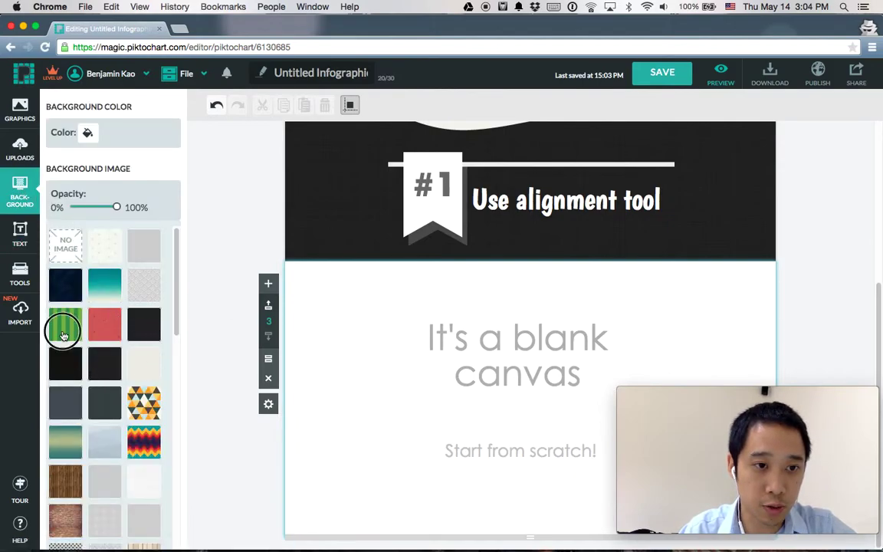
{"action": "left_click", "coordinate": [142, 253]}
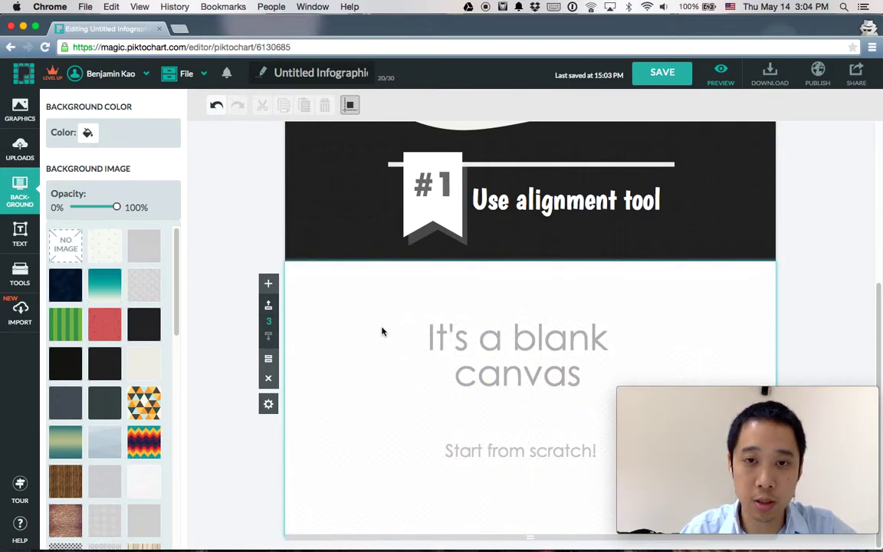
Step: Add the red '#1 Tips of Successful Investor' text frame to the third block
{"action": "left_click", "coordinate": [21, 235]}
{"action": "scroll", "coordinate": [93, 424], "scroll_direction": "down", "scroll_amount": 10}
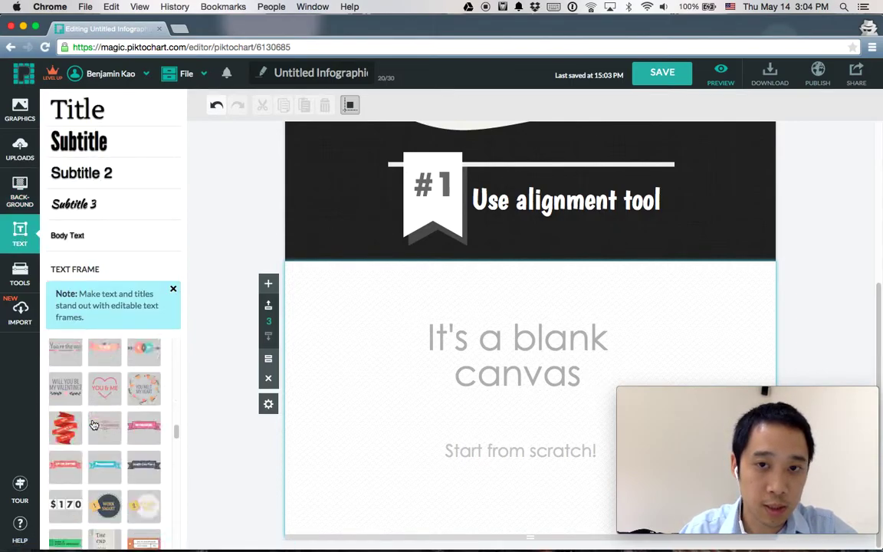
{"action": "scroll", "coordinate": [94, 425], "scroll_direction": "down", "scroll_amount": 10}
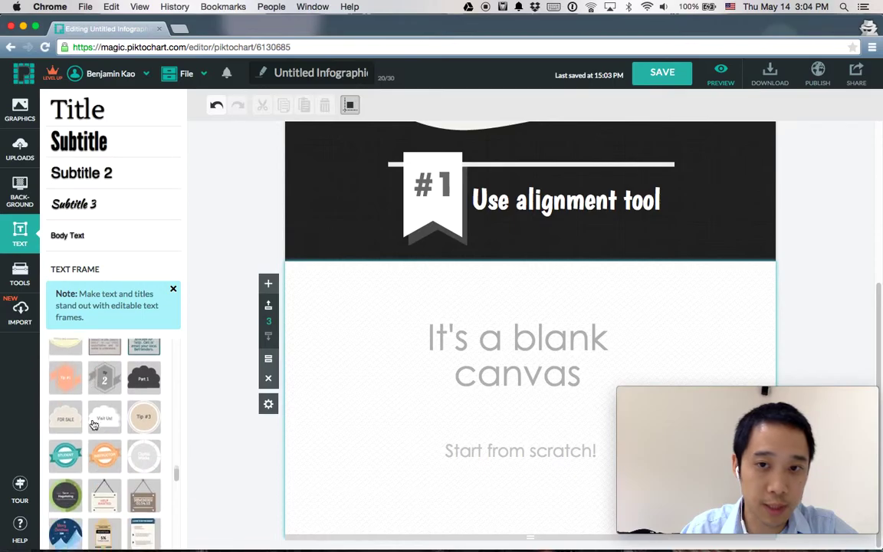
{"action": "scroll", "coordinate": [94, 424], "scroll_direction": "down", "scroll_amount": 10}
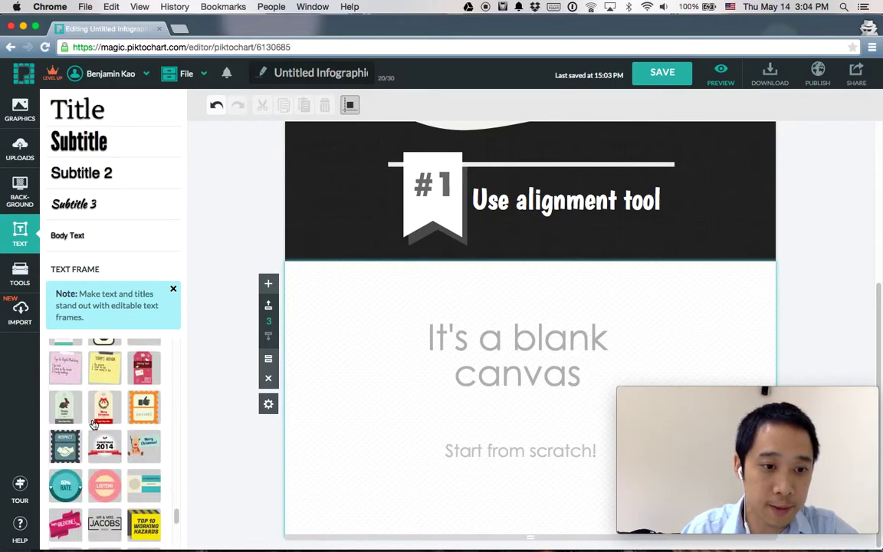
{"action": "scroll", "coordinate": [93, 424], "scroll_direction": "down", "scroll_amount": 10}
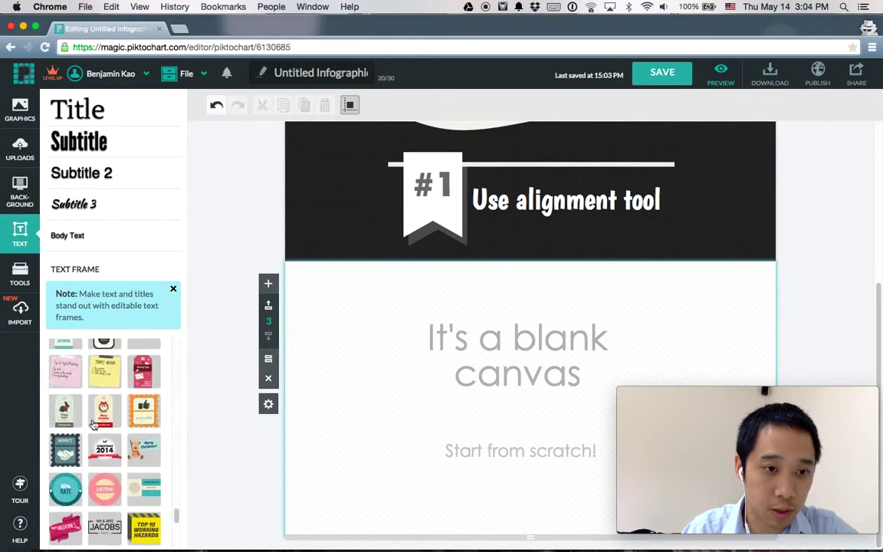
{"action": "scroll", "coordinate": [93, 425], "scroll_direction": "down", "scroll_amount": 10}
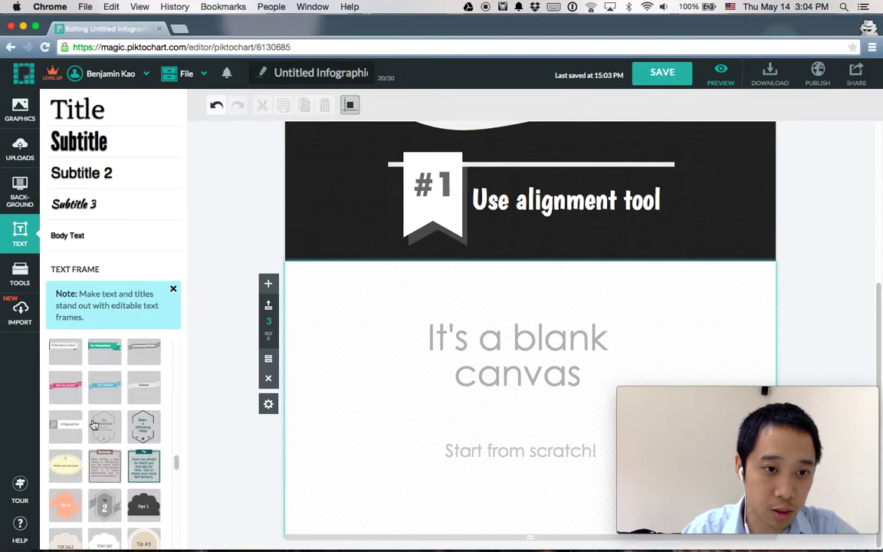
{"action": "scroll", "coordinate": [93, 424], "scroll_direction": "up", "scroll_amount": 10}
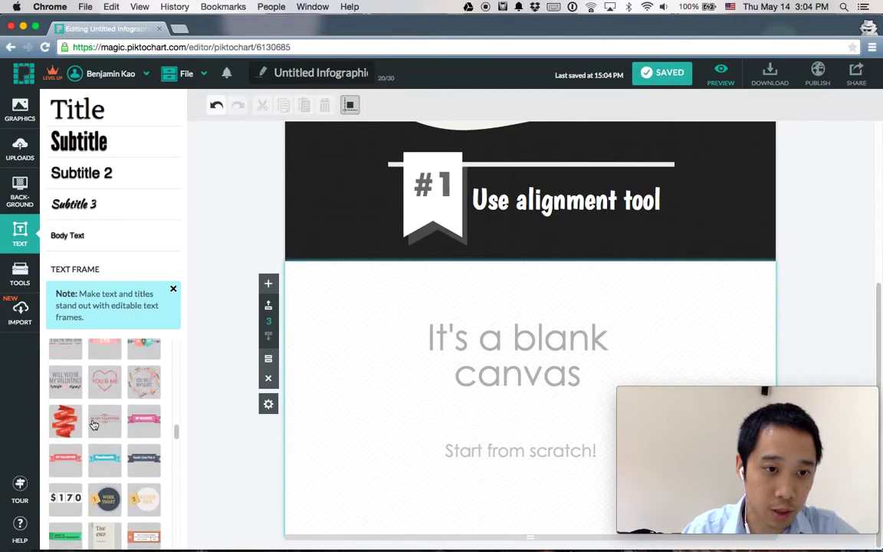
{"action": "scroll", "coordinate": [93, 425], "scroll_direction": "up", "scroll_amount": 10}
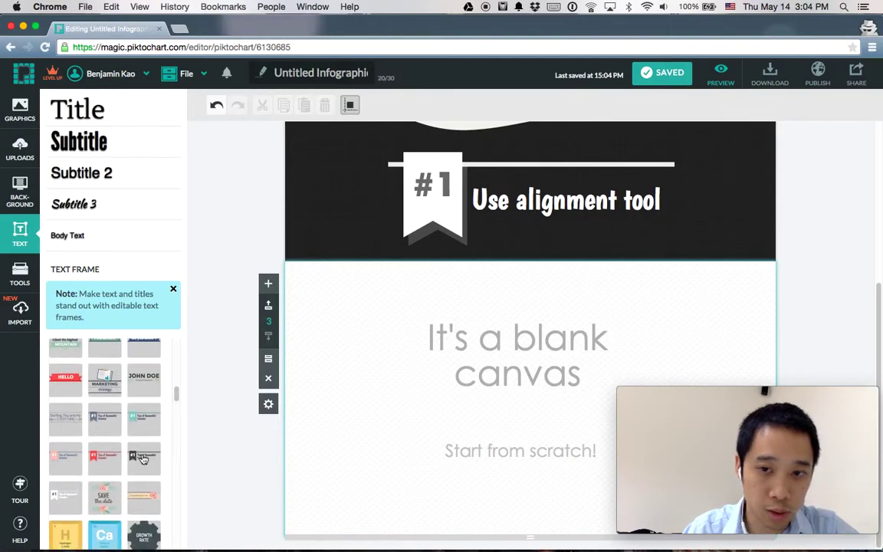
{"action": "left_click", "coordinate": [105, 457]}
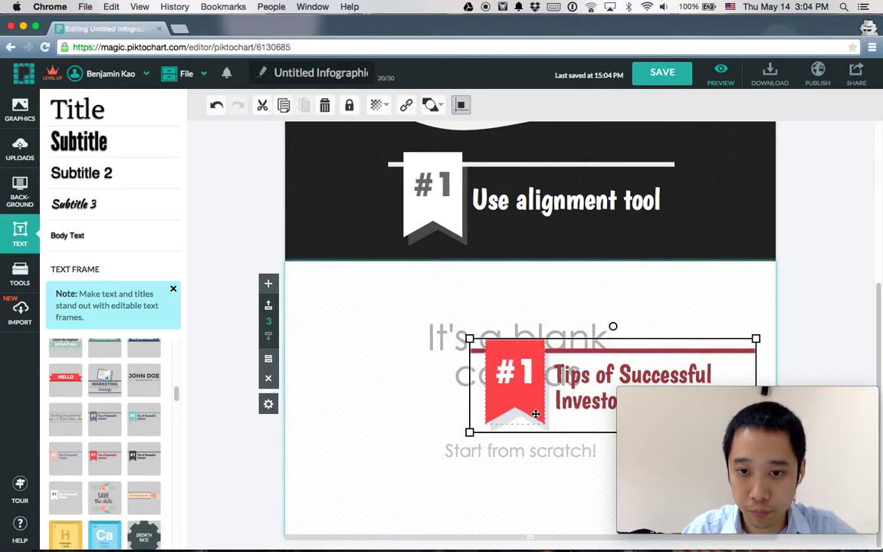
Step: Delete the 'It's a blank canvas' and 'Start from scratch!' placeholder texts
{"action": "left_click", "coordinate": [475, 373]}
{"action": "key", "text": "Delete"}
{"action": "left_click", "coordinate": [483, 449]}
{"action": "key", "text": "Delete"}
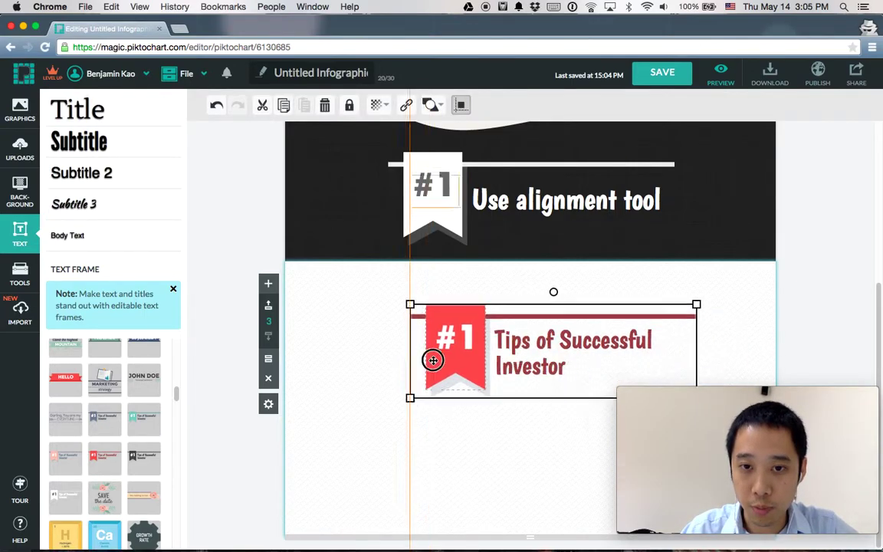